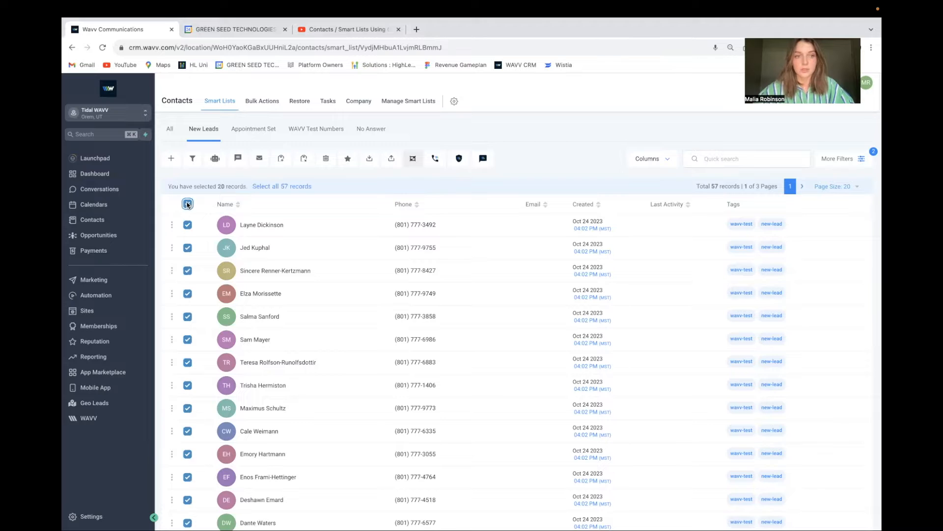
Start a call campaign to the selected New Leads contacts using computer audio.
left_click(437, 159)
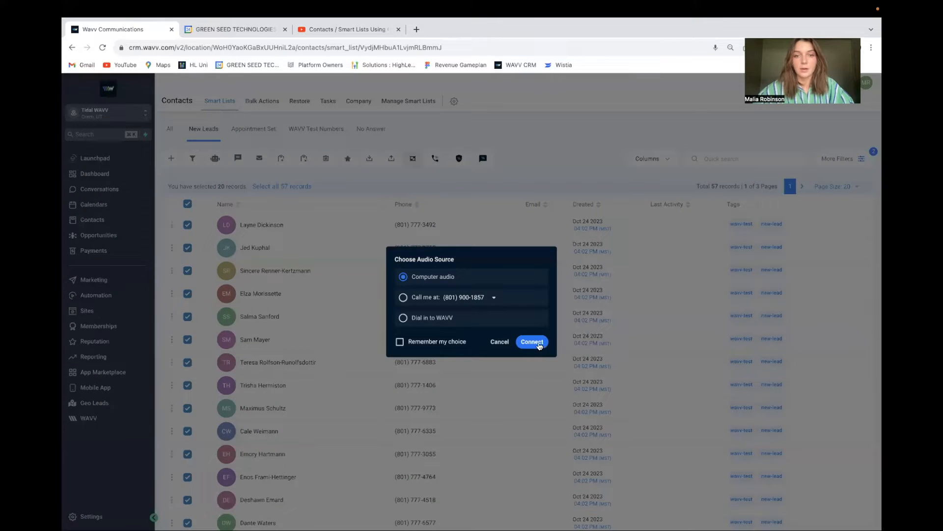
left_click(535, 343)
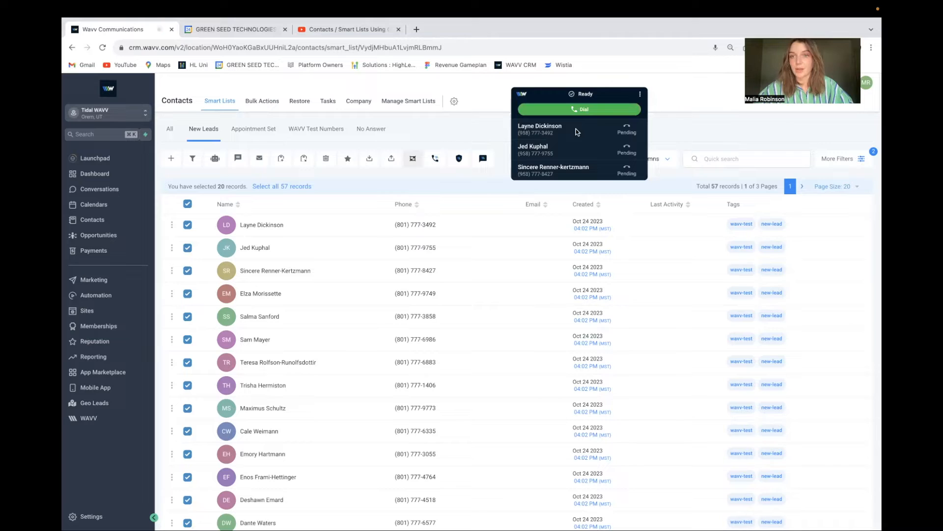
left_click(594, 110)
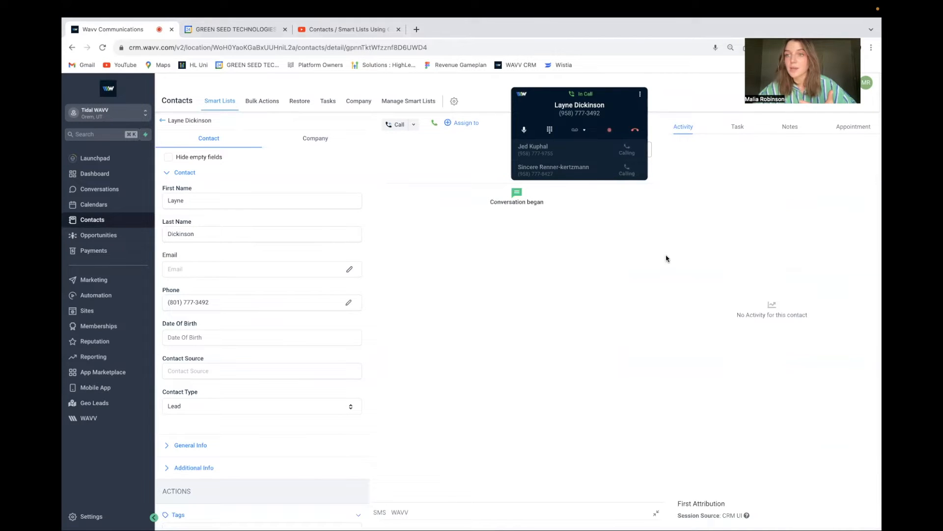
End the call and save it with the Appointment Set disposition and the note "for next week!".
left_click(636, 129)
left_click(425, 284)
left_click(429, 343)
type("for next week!")
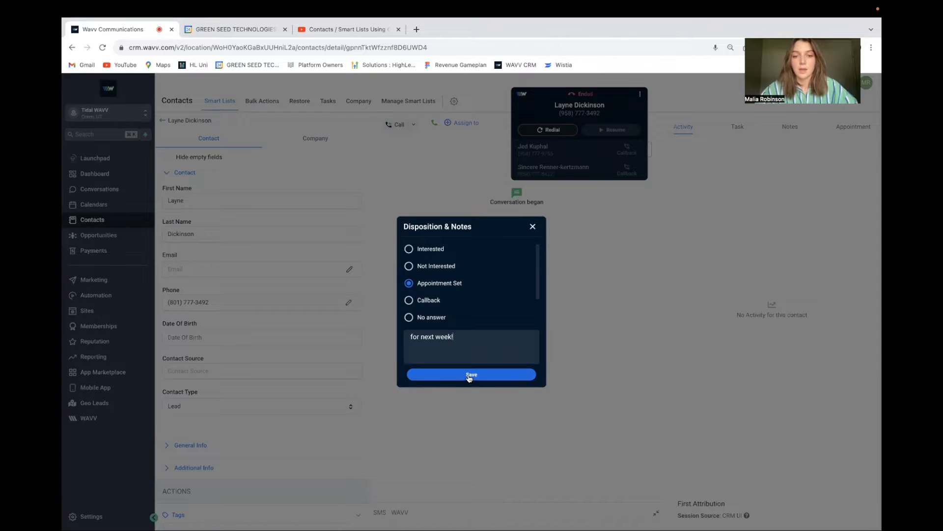
left_click(469, 376)
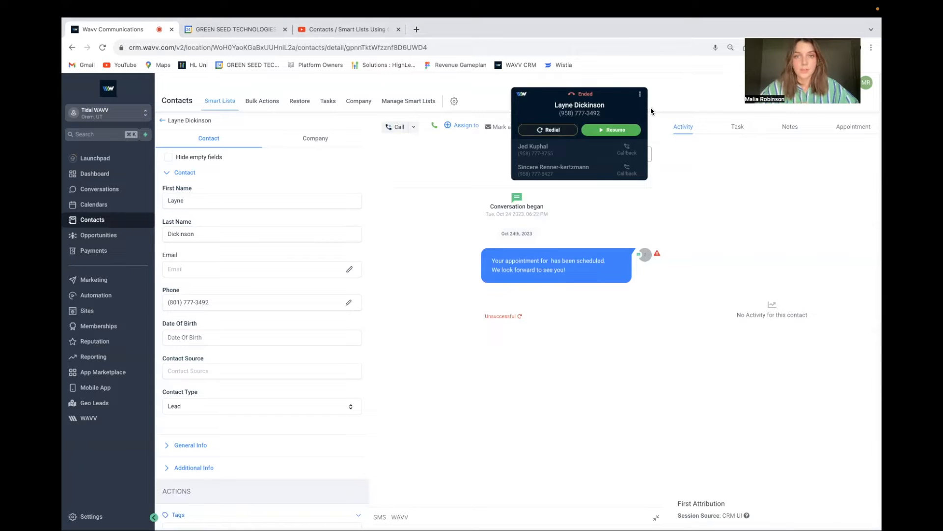
Close the dialer and confirm closing it.
left_click(641, 95)
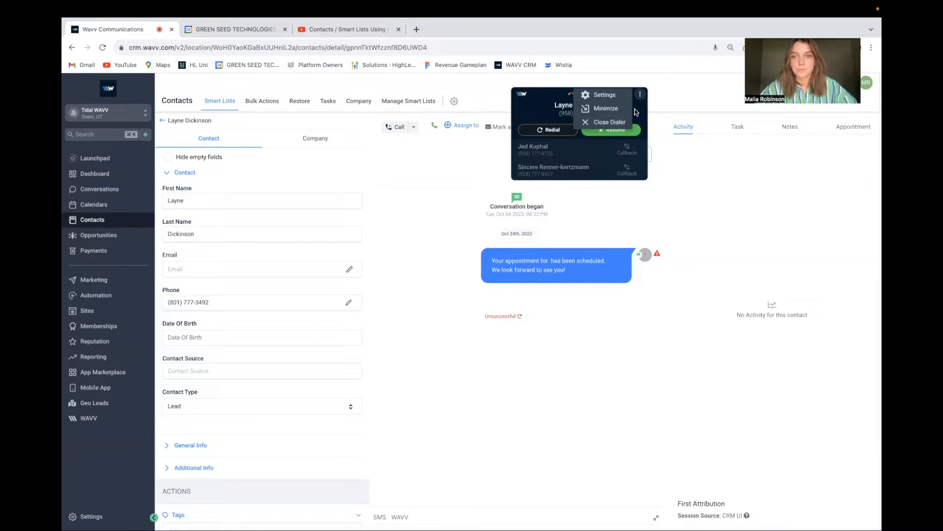
left_click(614, 125)
left_click(533, 310)
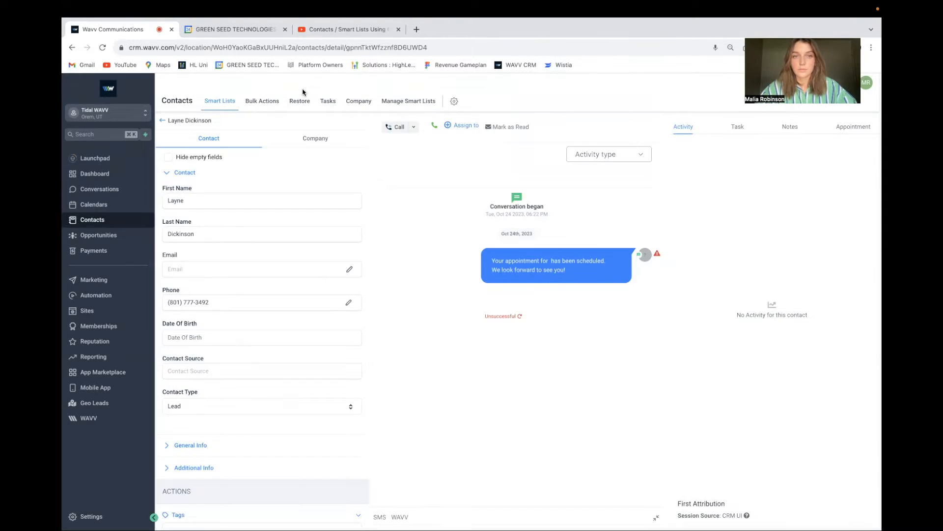
Return to the New Leads smart list and review its filter conditions.
left_click(163, 121)
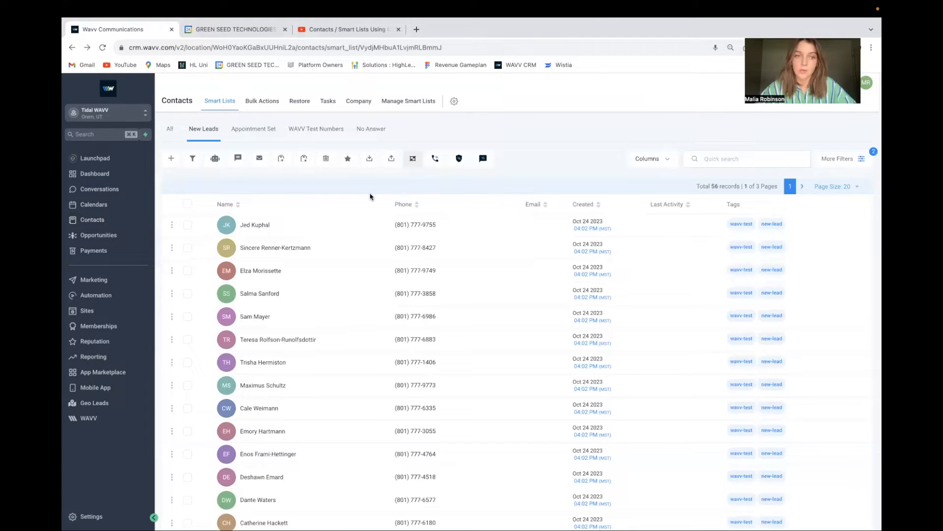
left_click(860, 159)
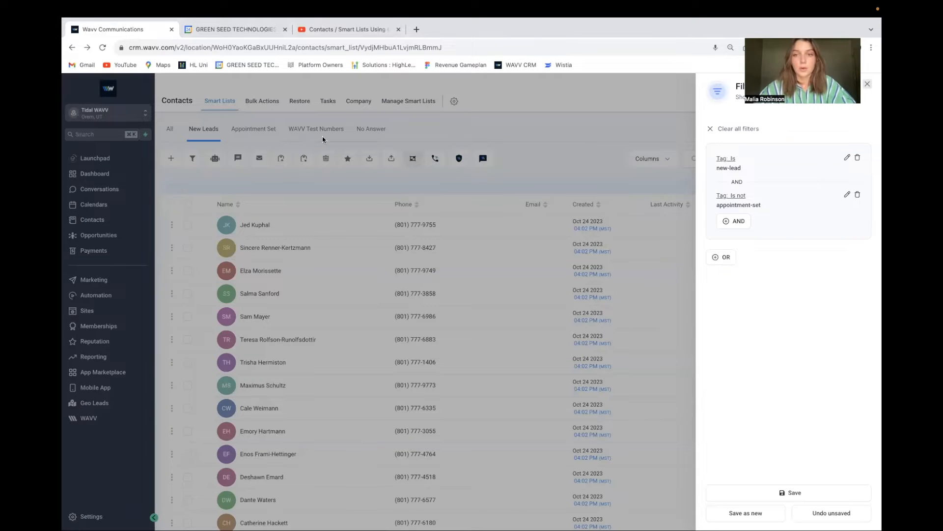
left_click(868, 85)
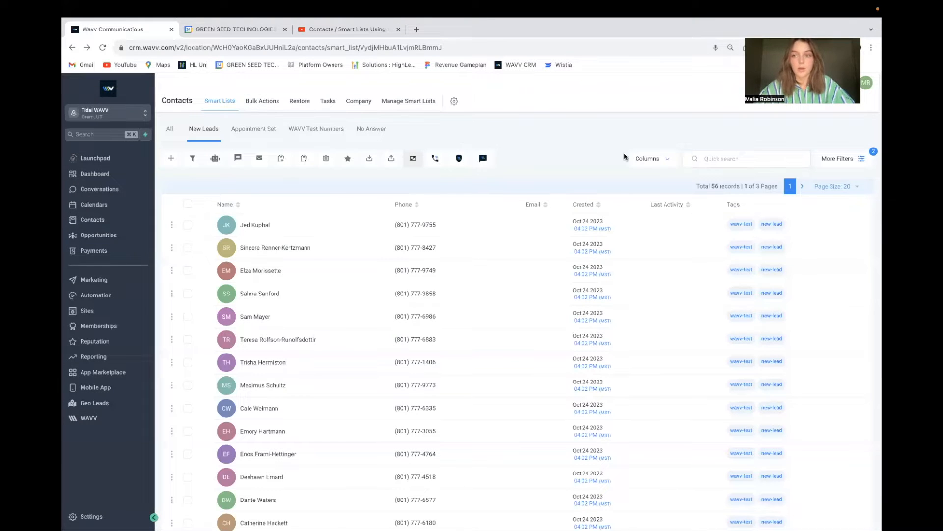
left_click(166, 130)
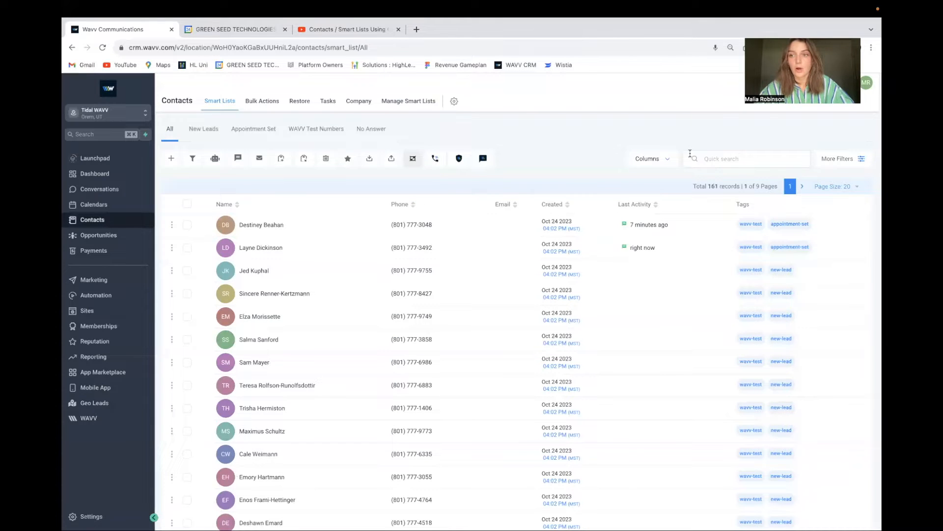
left_click(844, 158)
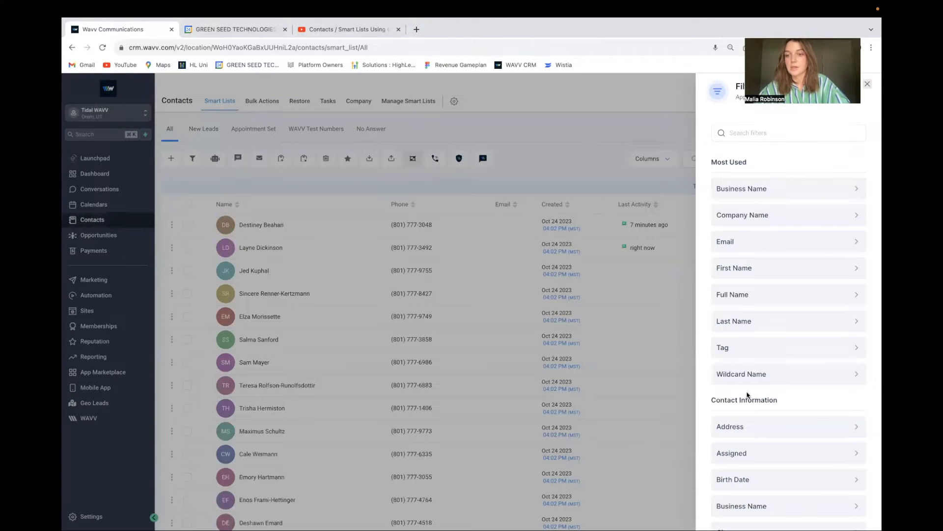
left_click(753, 348)
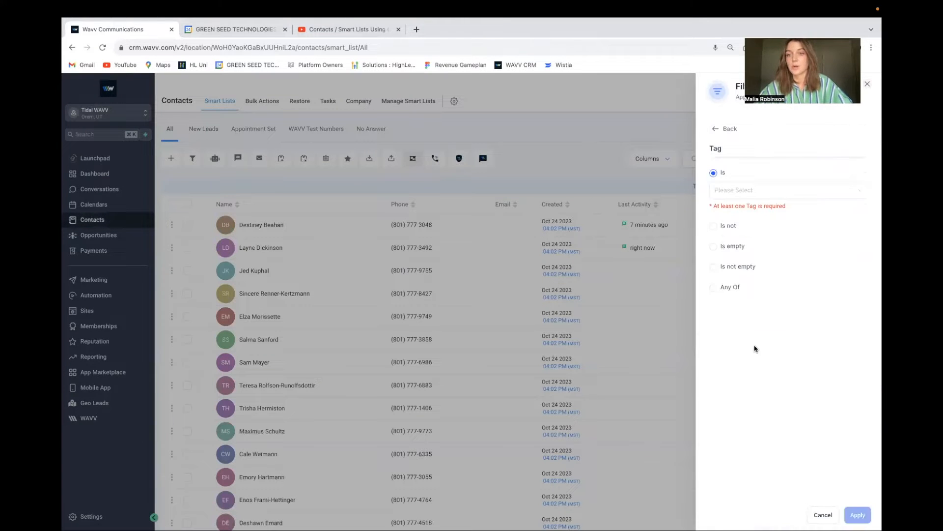
left_click(741, 193)
left_click(740, 238)
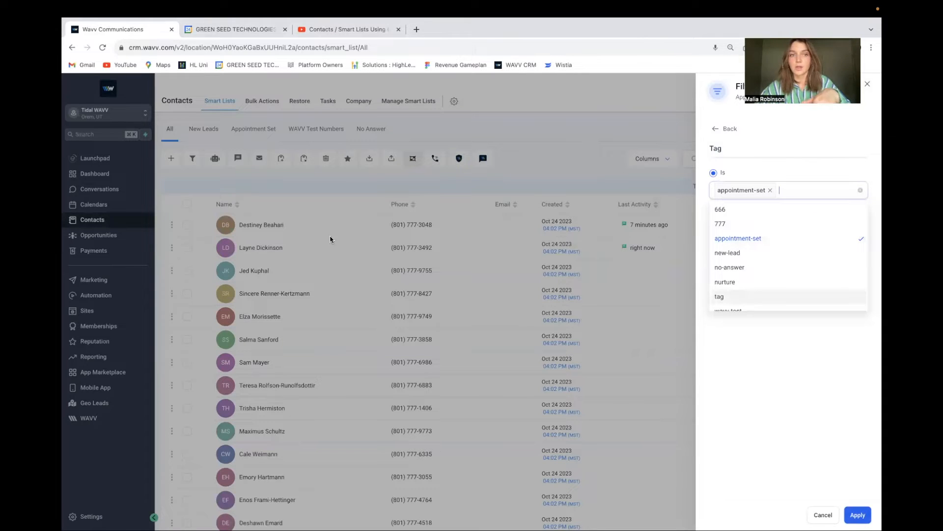
left_click(870, 84)
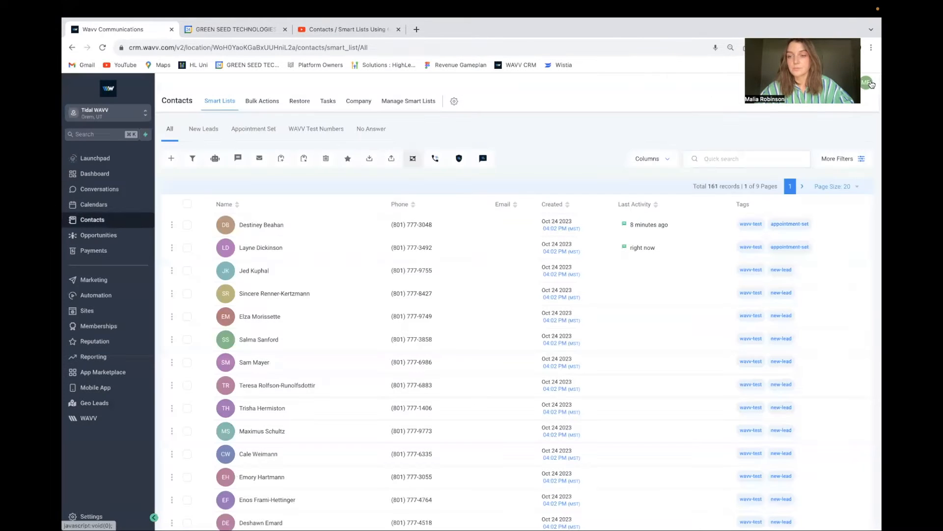
Look through the New Leads and Appointment Set smart lists and bring up the filter conditions of Appointment Set.
left_click(195, 131)
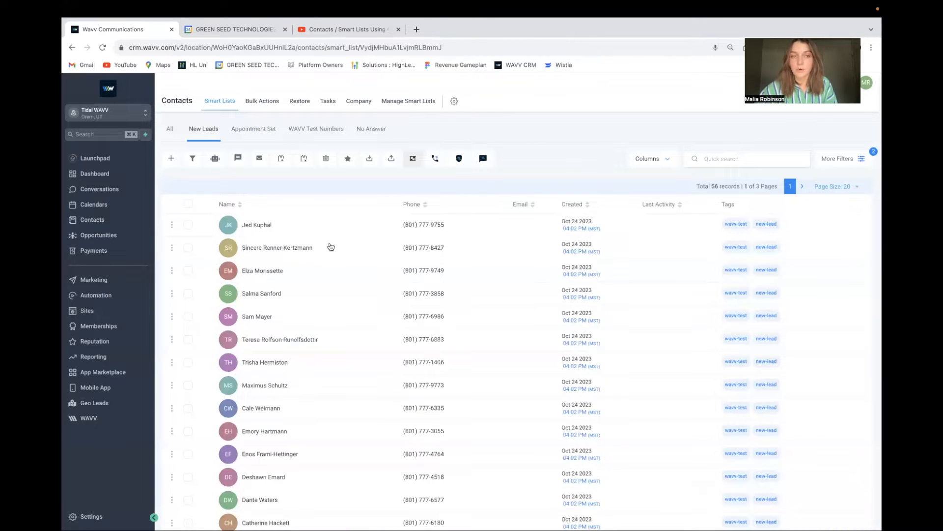
left_click(254, 129)
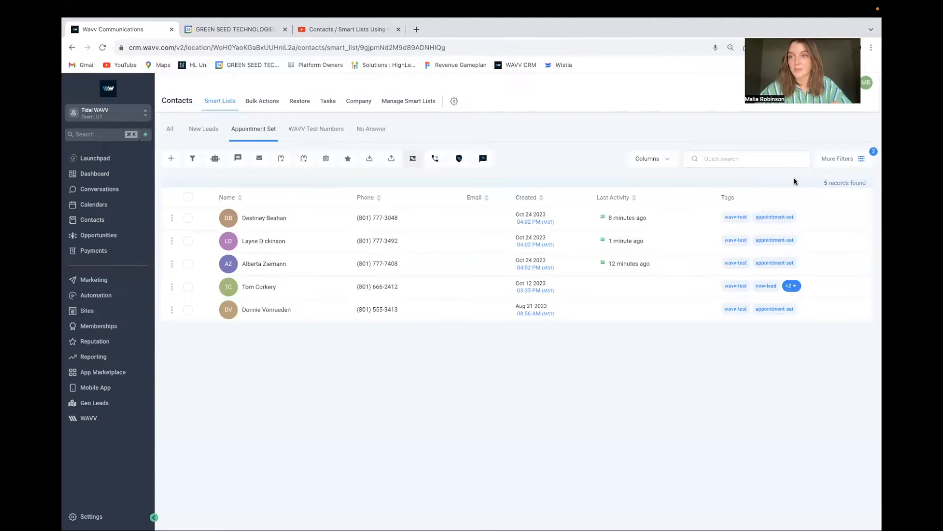
left_click(846, 161)
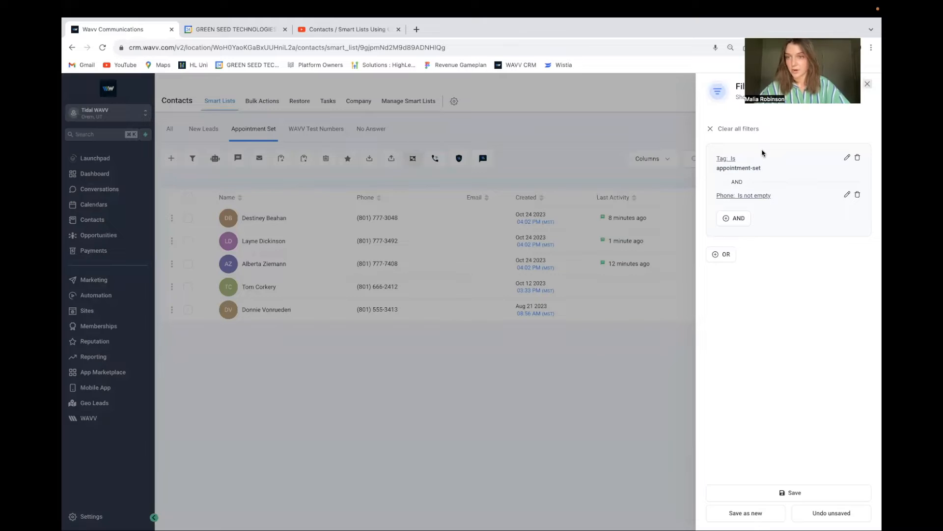
Add an AND condition to the Appointment Set filters with Tag "Is not" new-lead and apply it.
left_click(736, 218)
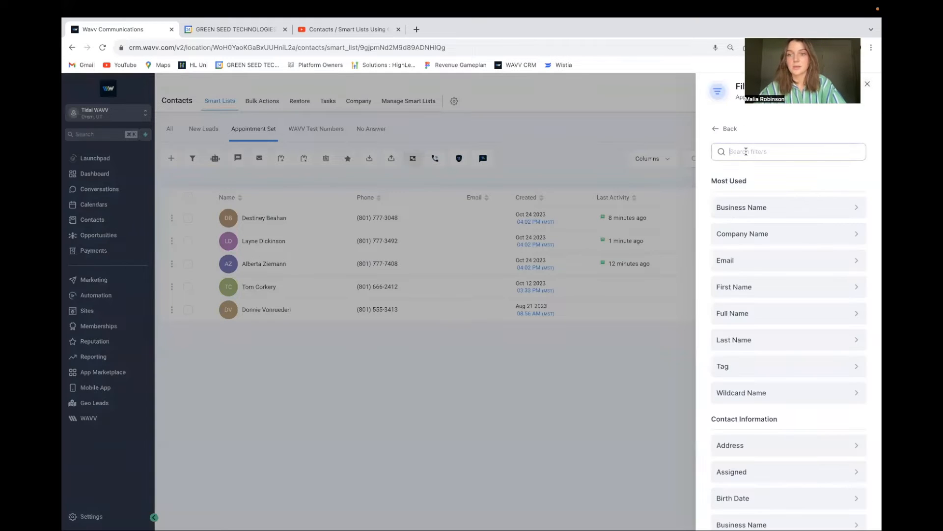
type("tag")
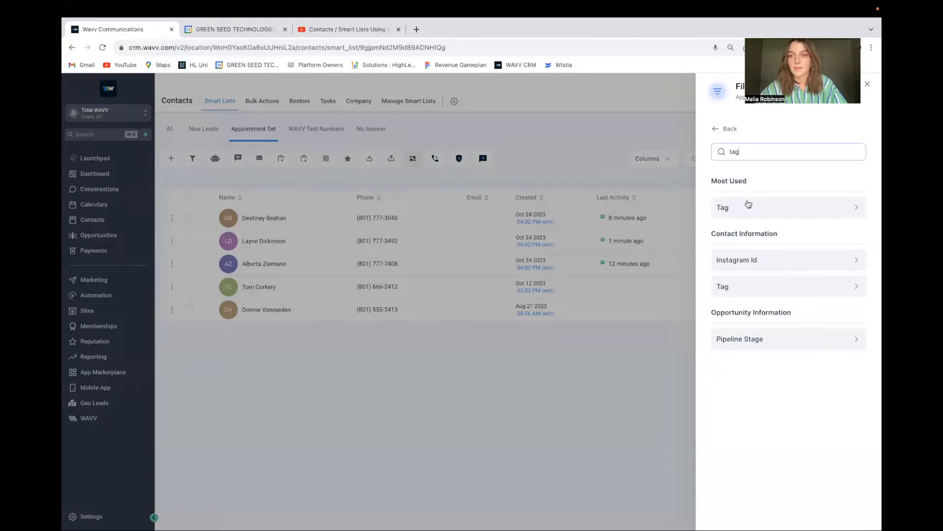
left_click(749, 208)
left_click(726, 225)
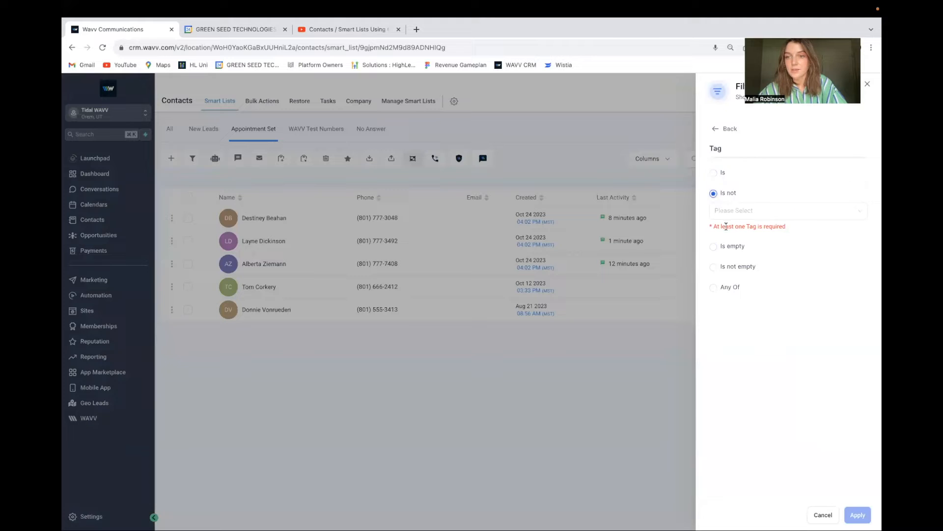
left_click(735, 211)
type("new")
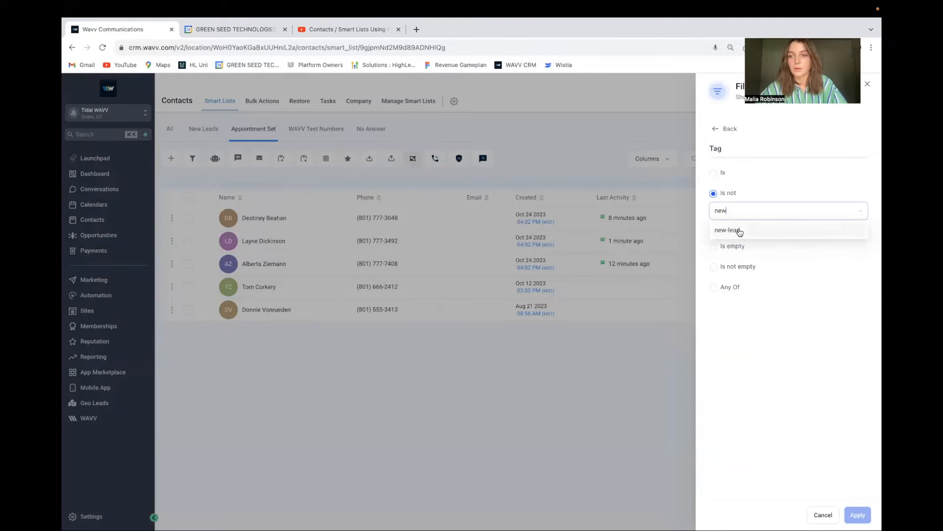
left_click(737, 229)
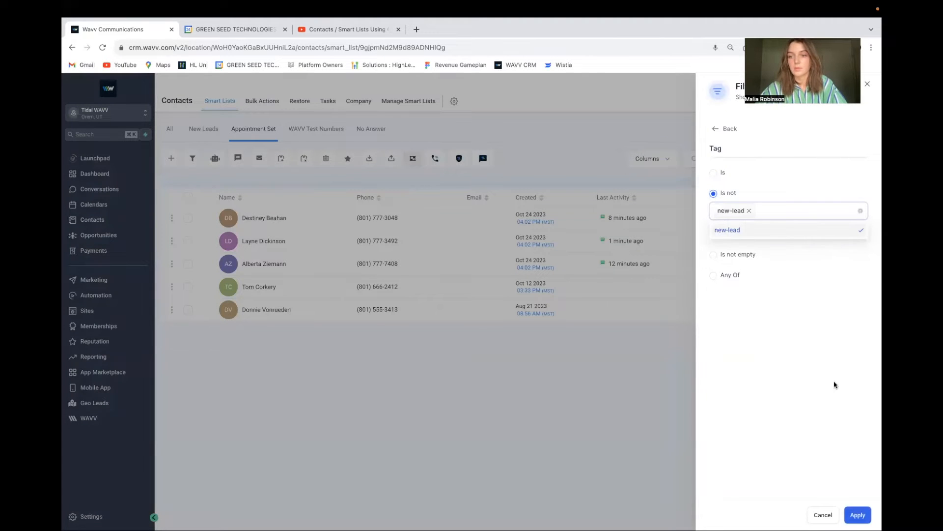
left_click(858, 514)
Select all contacts on the first page of the New Leads smart list and start dialing them using computer audio.
left_click(204, 129)
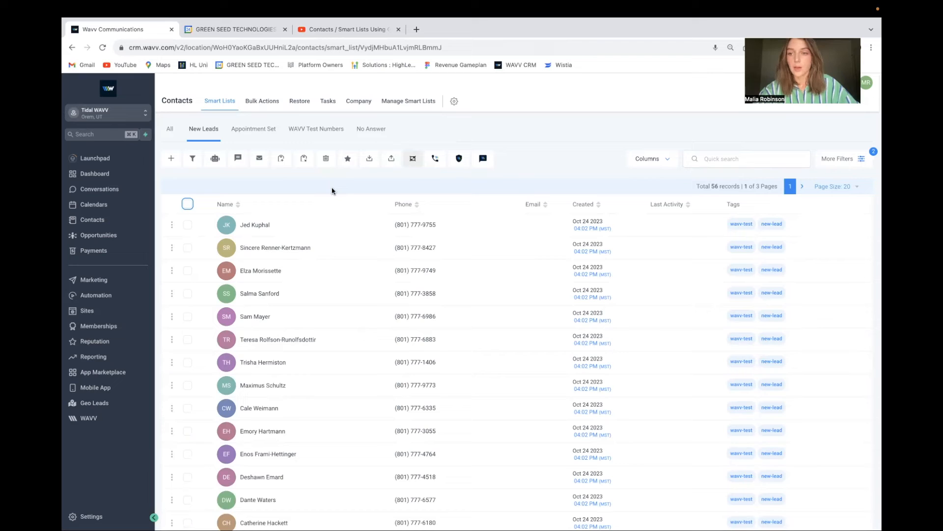
left_click(187, 204)
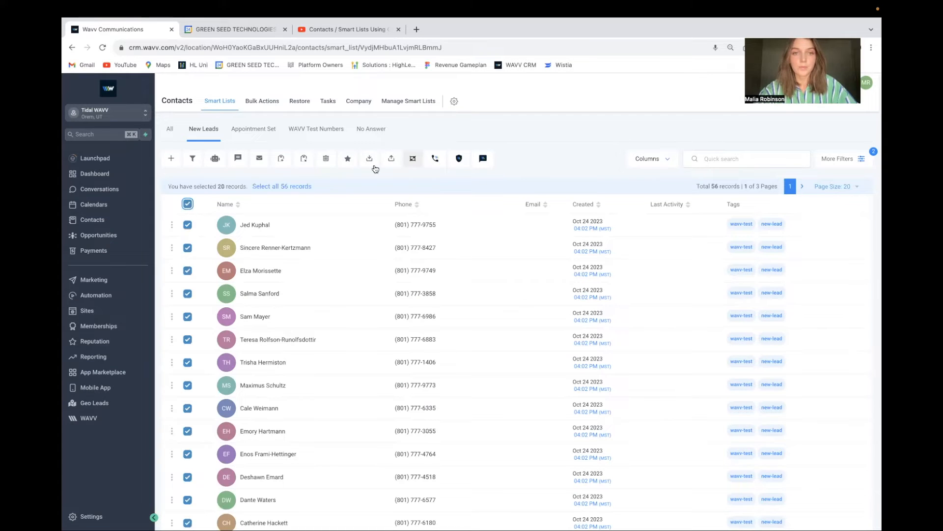
left_click(436, 158)
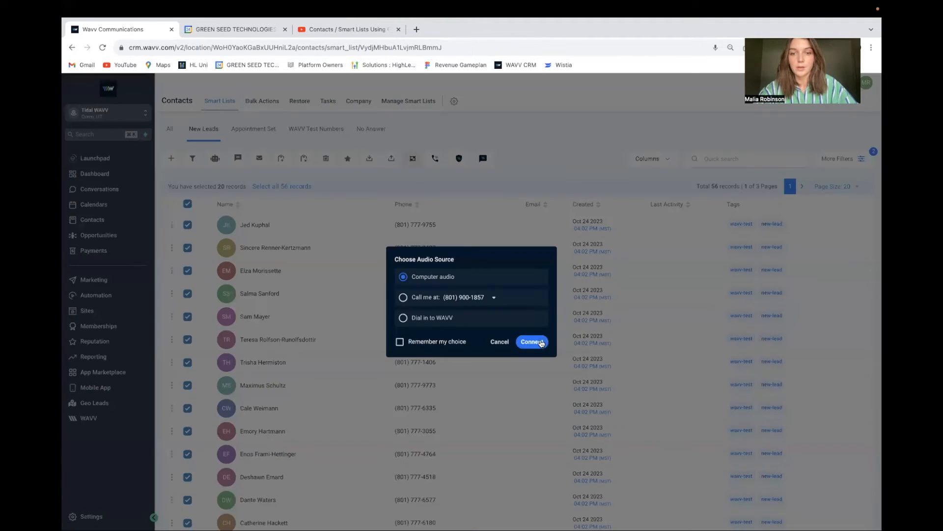
left_click(532, 342)
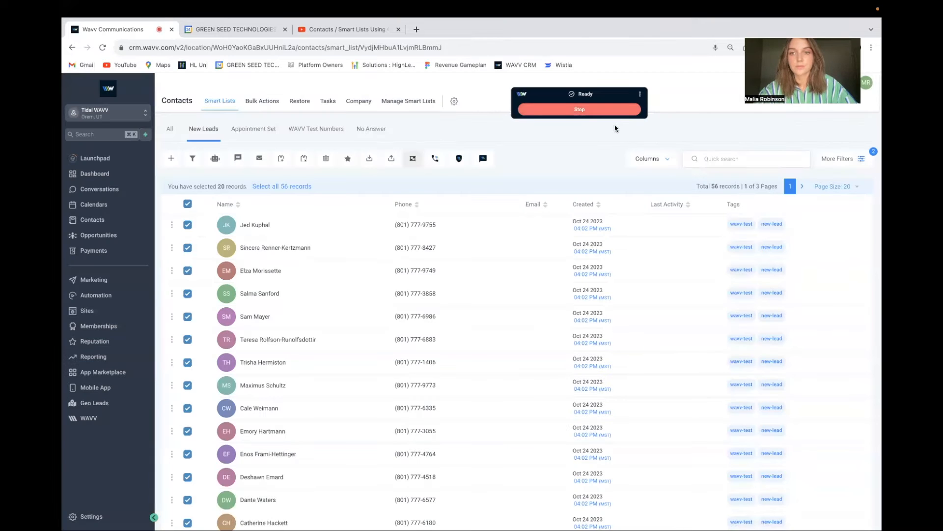
left_click(610, 111)
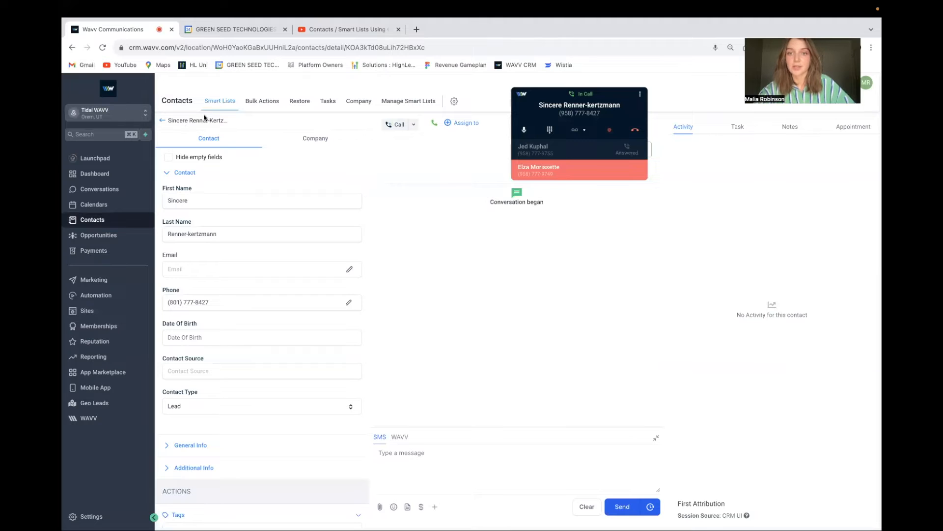
End the call and save it with the Appointment Set disposition and the note "appointment booked!".
left_click(634, 129)
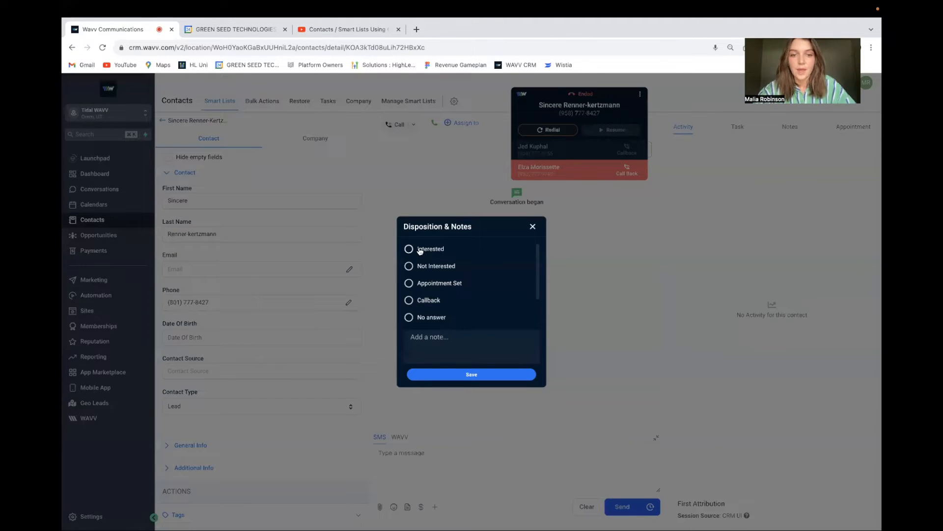
left_click(422, 285)
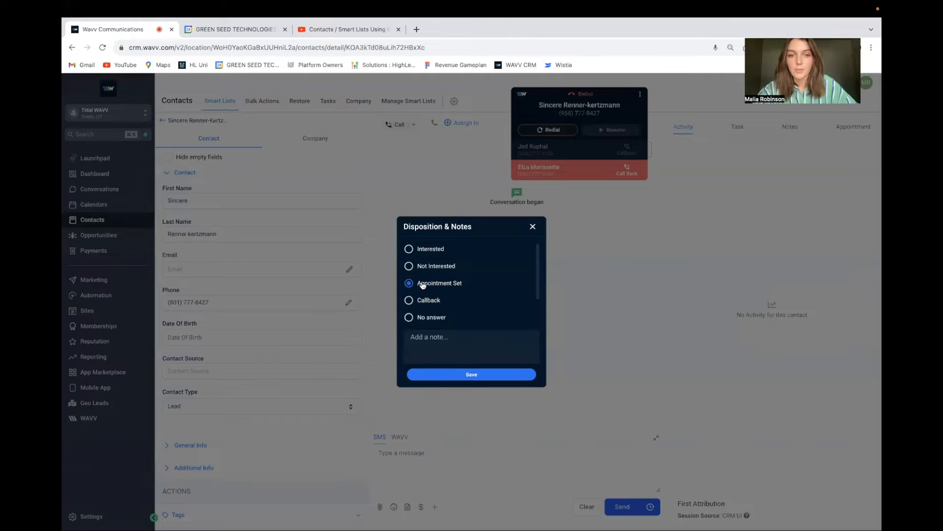
type("appointment booke")
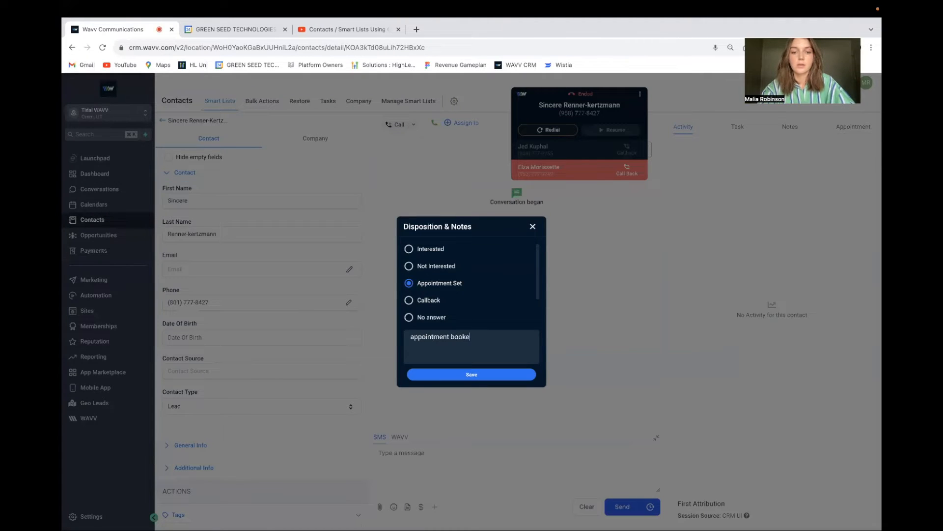
type("d!")
left_click(480, 376)
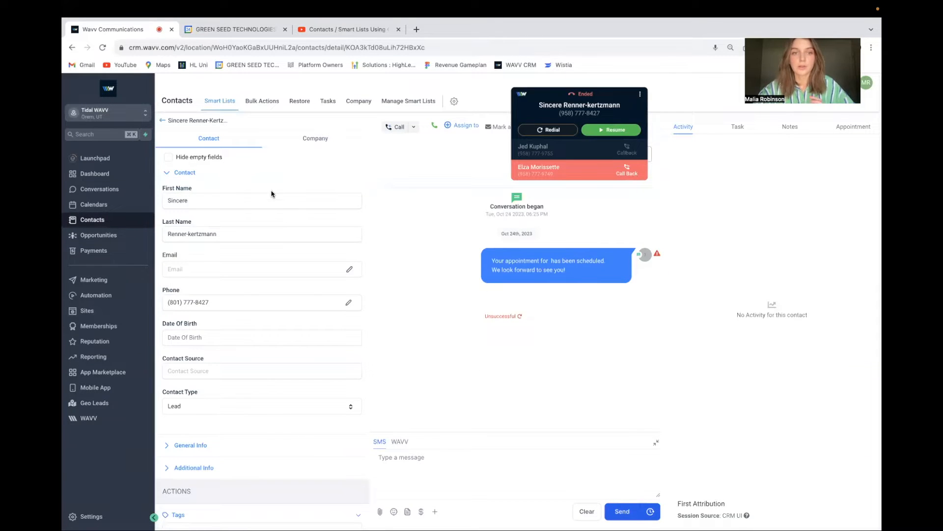
Close the dialer from the second contact's record and confirm closing it.
left_click(640, 93)
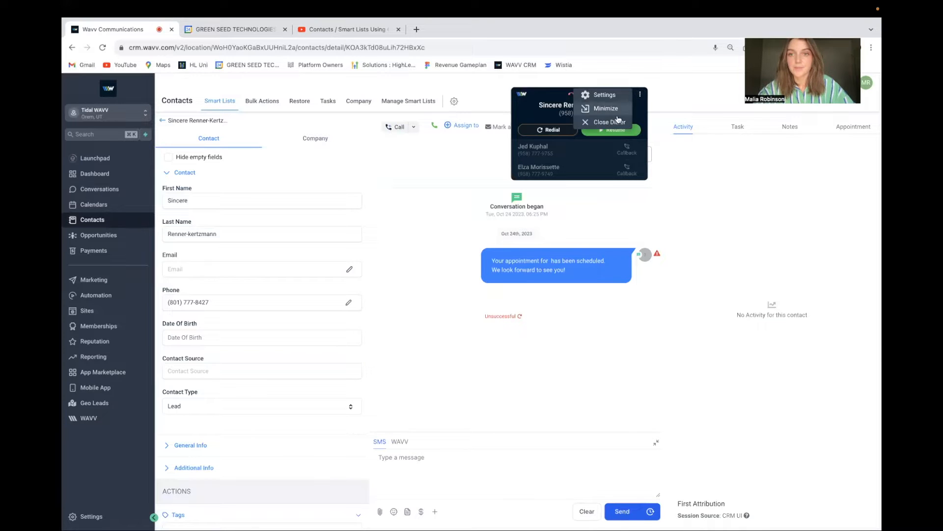
left_click(608, 119)
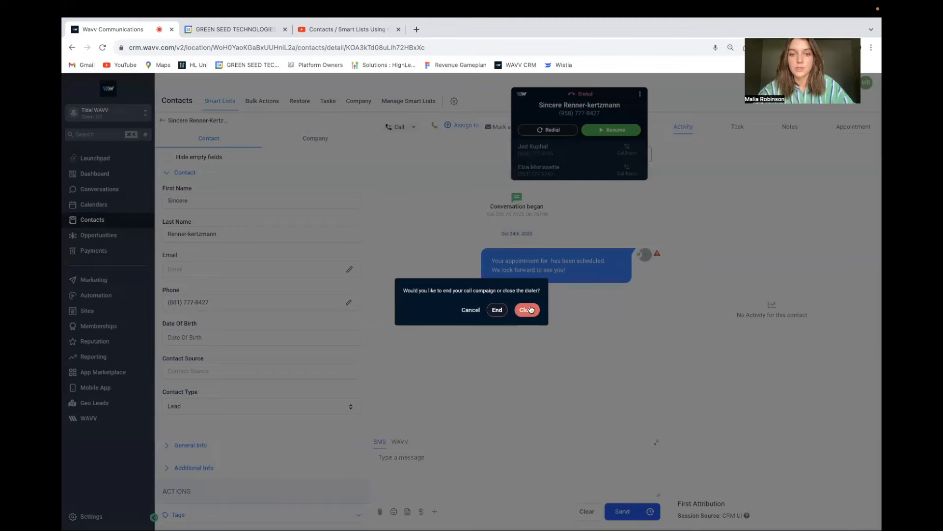
left_click(528, 310)
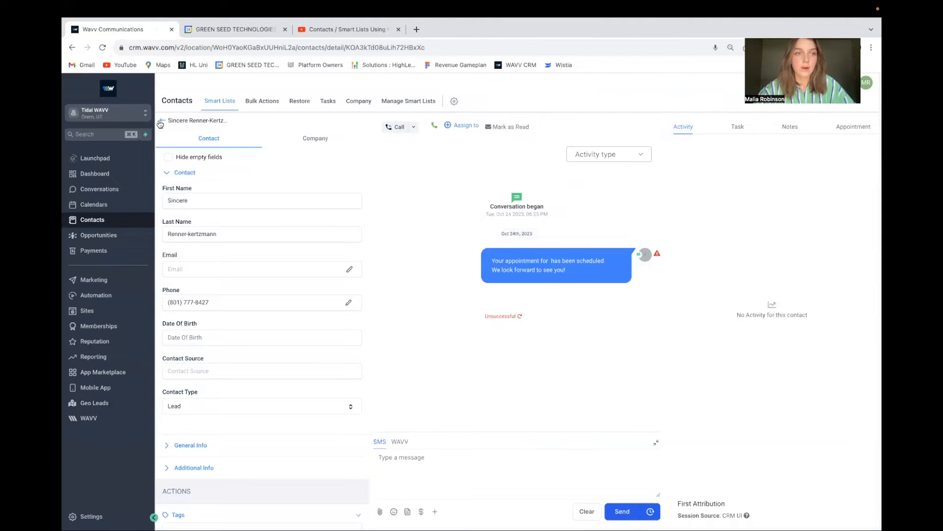
Return to the New Leads smart list and check the tags of the contacts in the Appointment Set list.
left_click(162, 121)
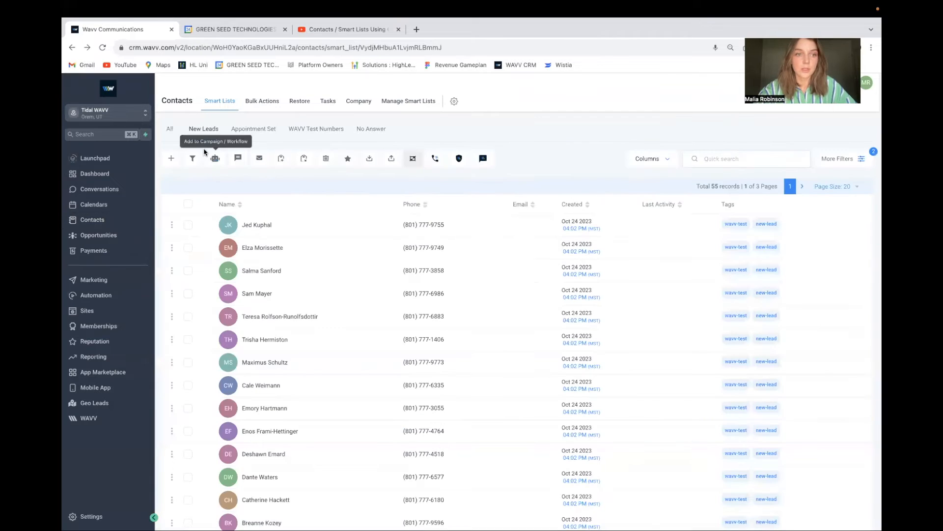
scroll(253, 267, "down", 2)
scroll(248, 204, "up", 2)
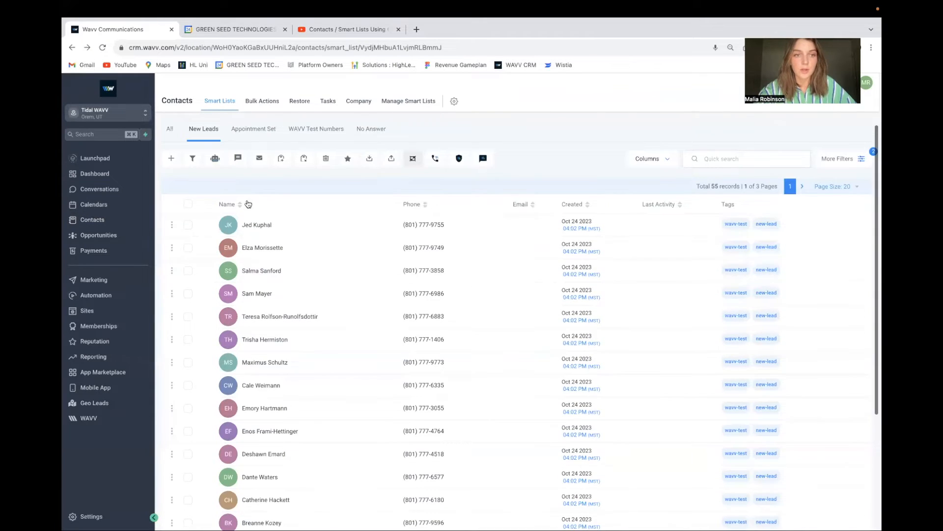
left_click(268, 128)
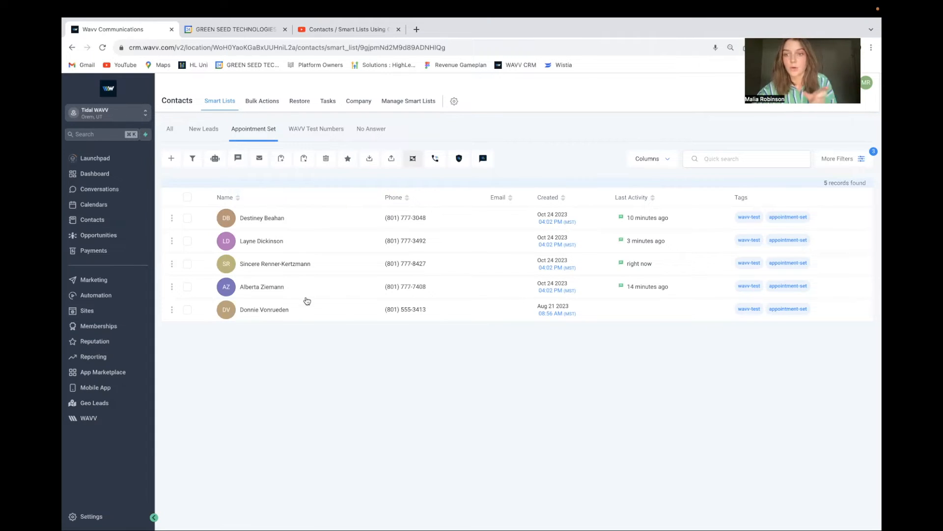
mouse_move(407, 292)
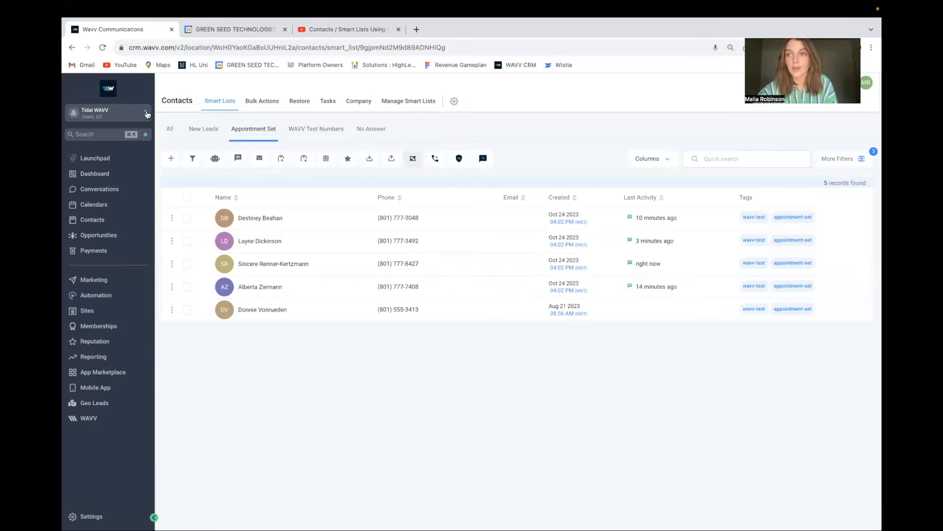
Switch to the agency view and review the tags assigned to the call dispositions in the WAVV Admin settings.
left_click(147, 115)
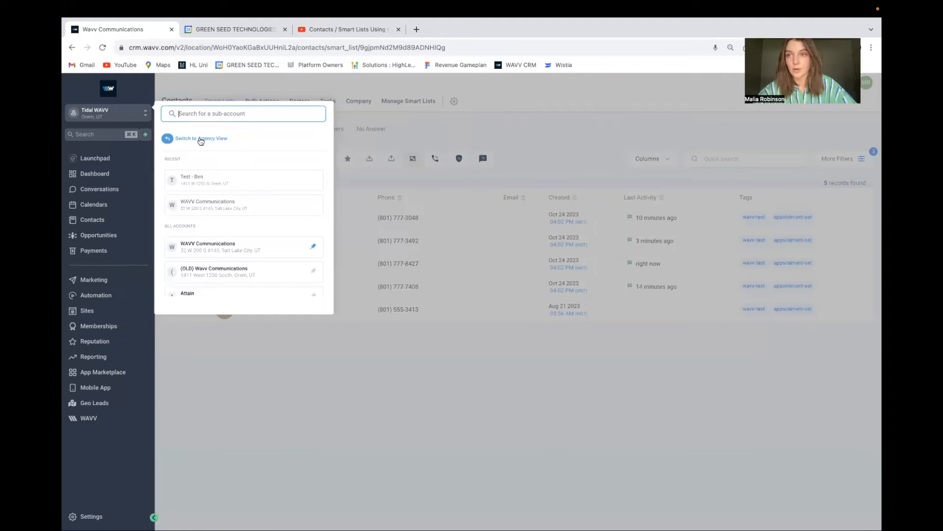
left_click(201, 139)
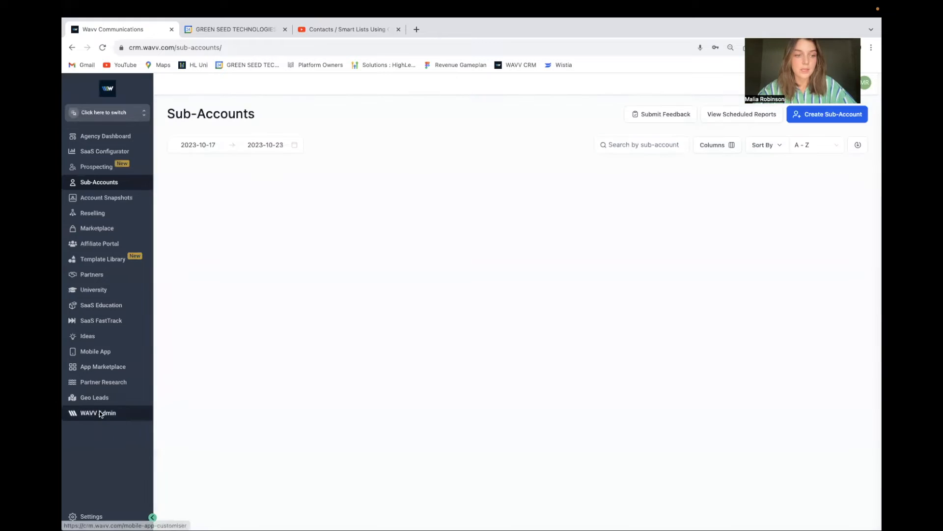
left_click(100, 414)
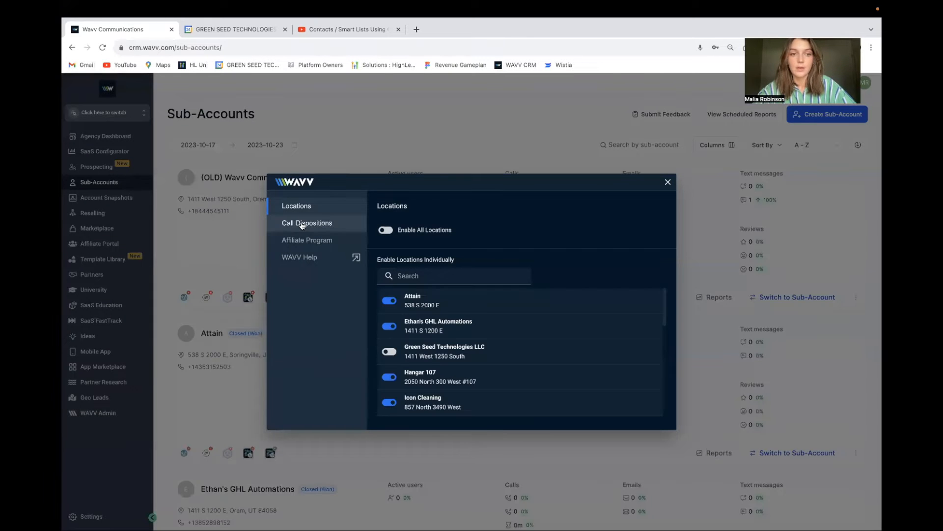
left_click(301, 227)
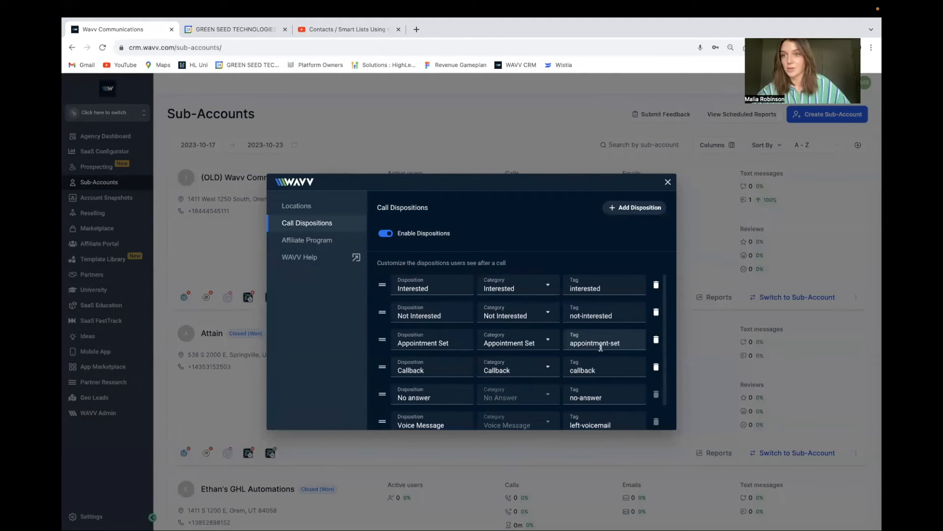
left_click(667, 184)
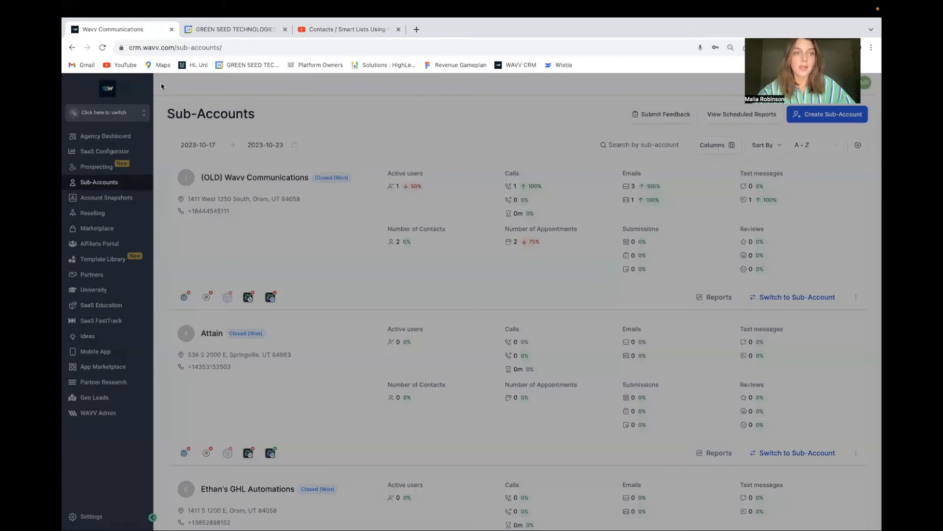
Return to the Tidal WAVV sub-account and compare the tags in the New Leads and Appointment Set smart lists.
left_click(136, 117)
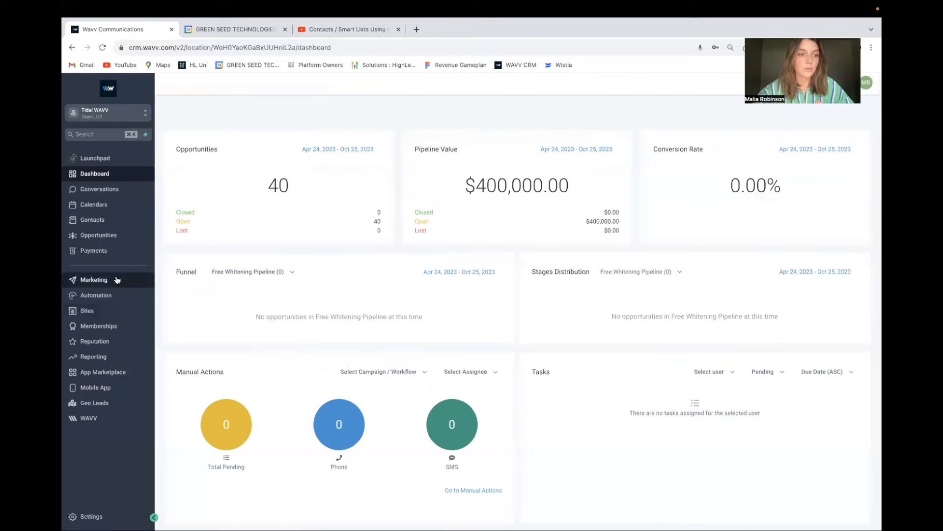
left_click(109, 219)
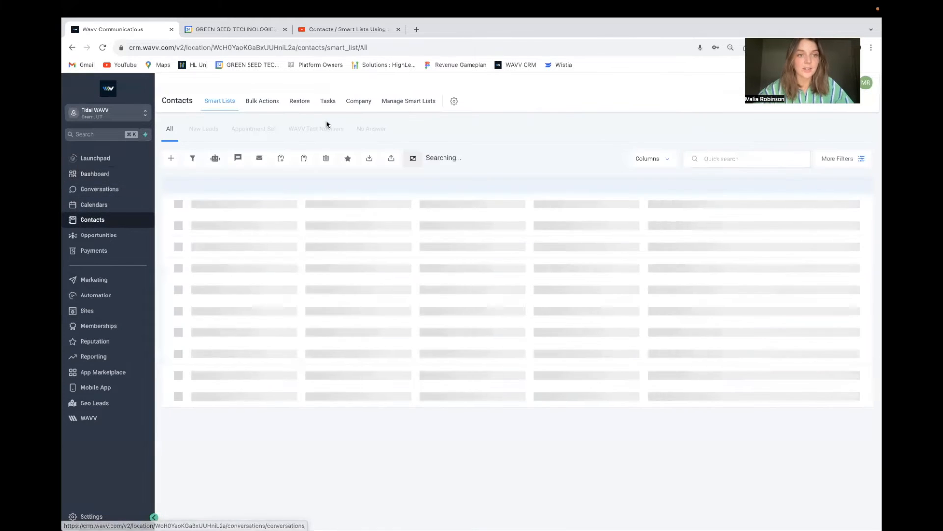
left_click(208, 130)
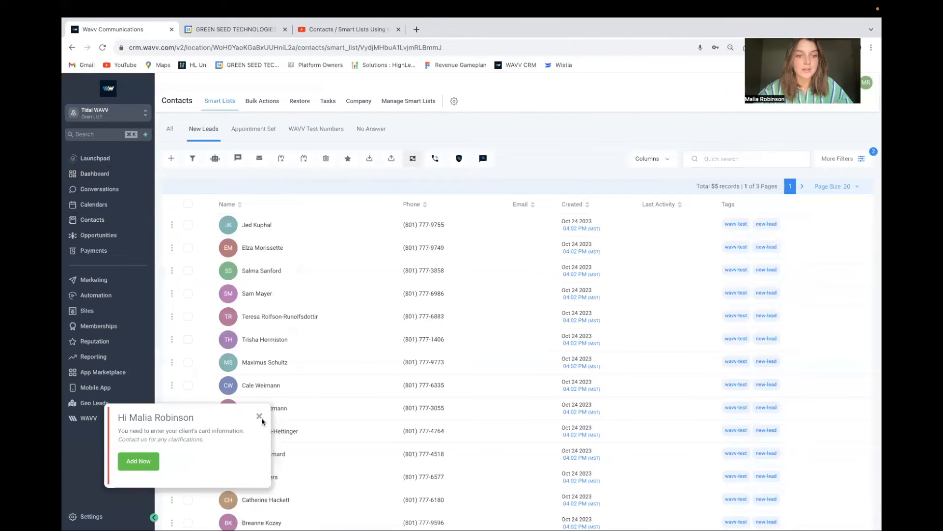
left_click(259, 415)
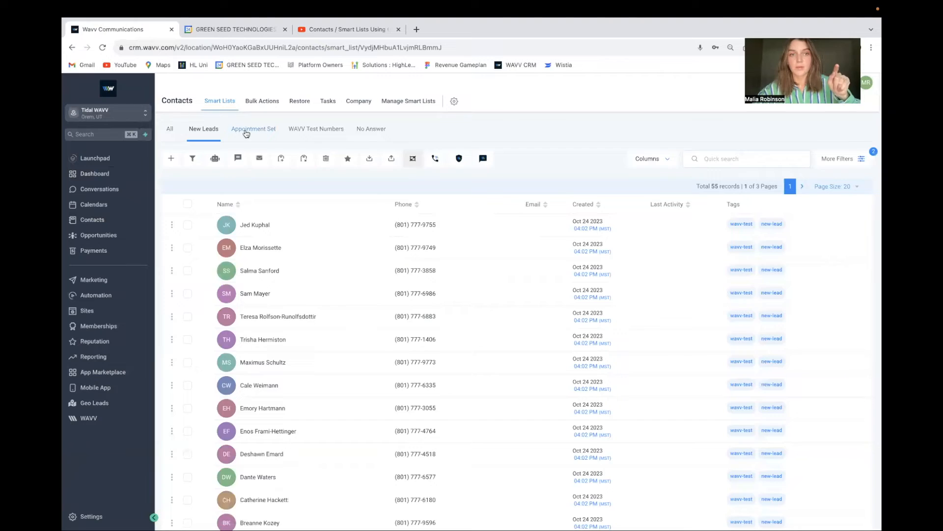
left_click(246, 131)
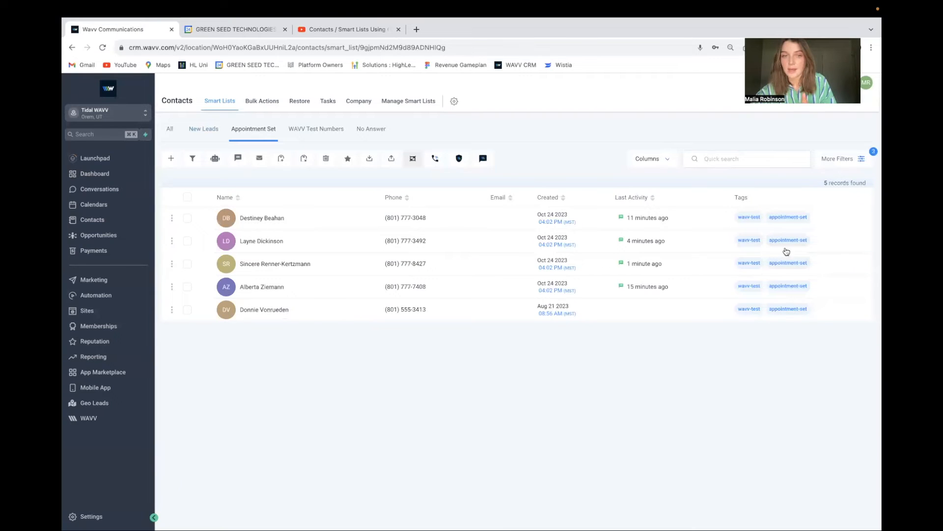
left_click(202, 131)
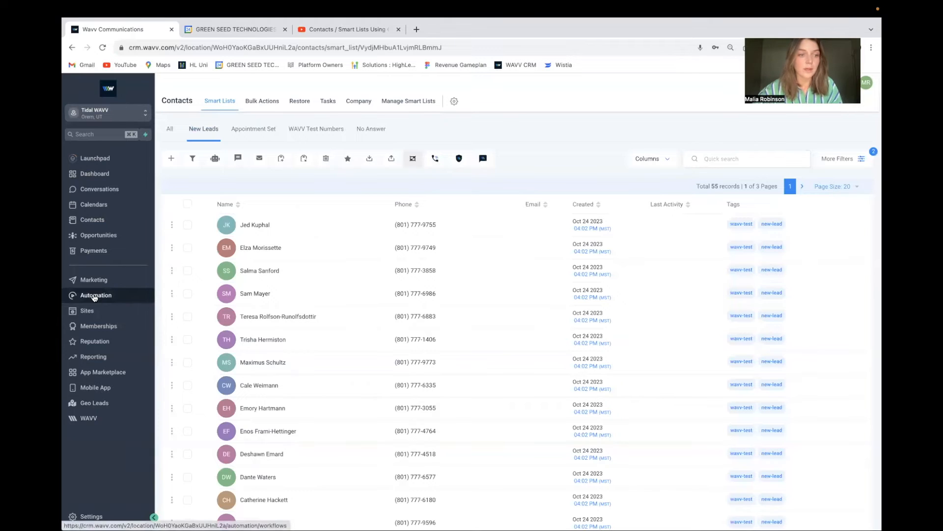
Open the Remove New-Lead Tag workflow and review its appointment-set trigger and tag removal action without changing them.
left_click(94, 298)
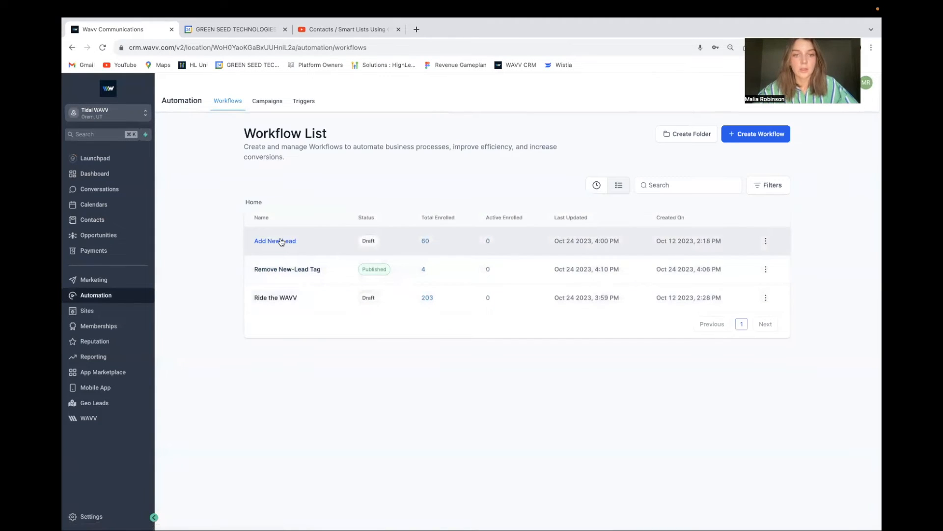
left_click(273, 273)
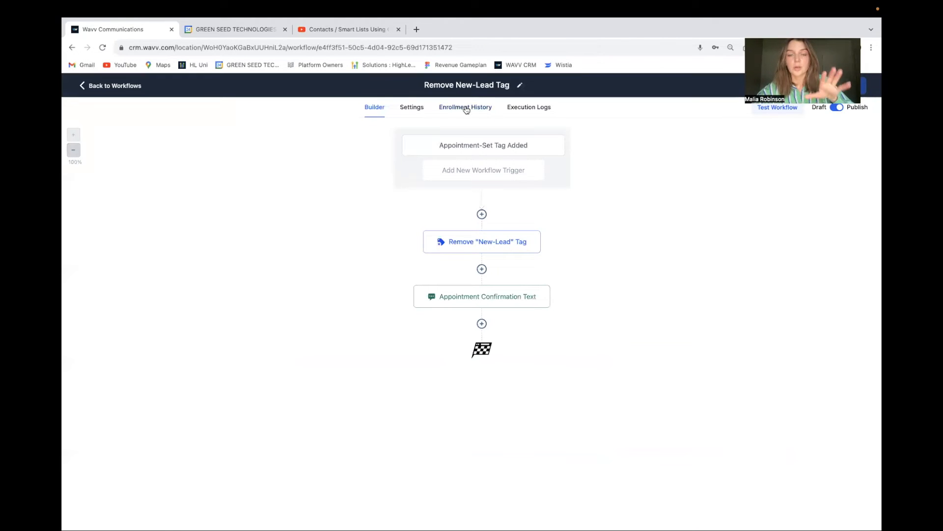
left_click(482, 145)
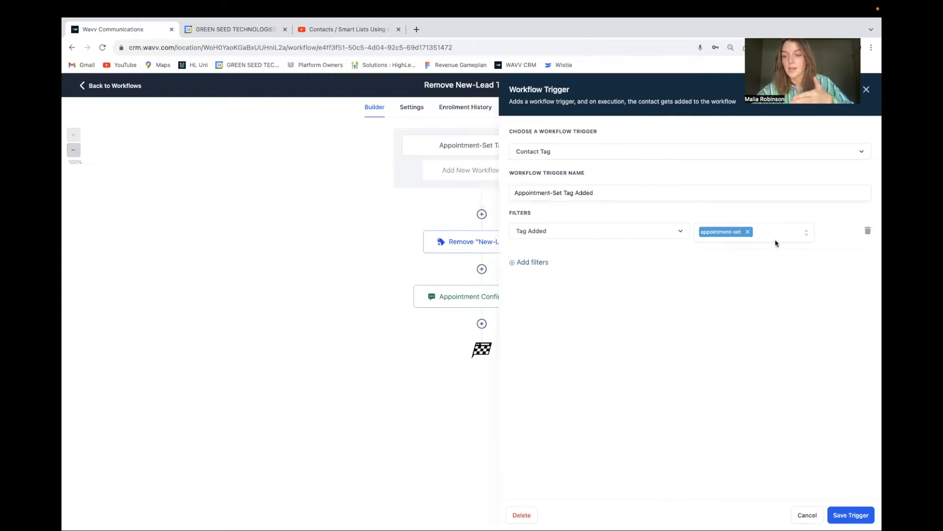
left_click(804, 515)
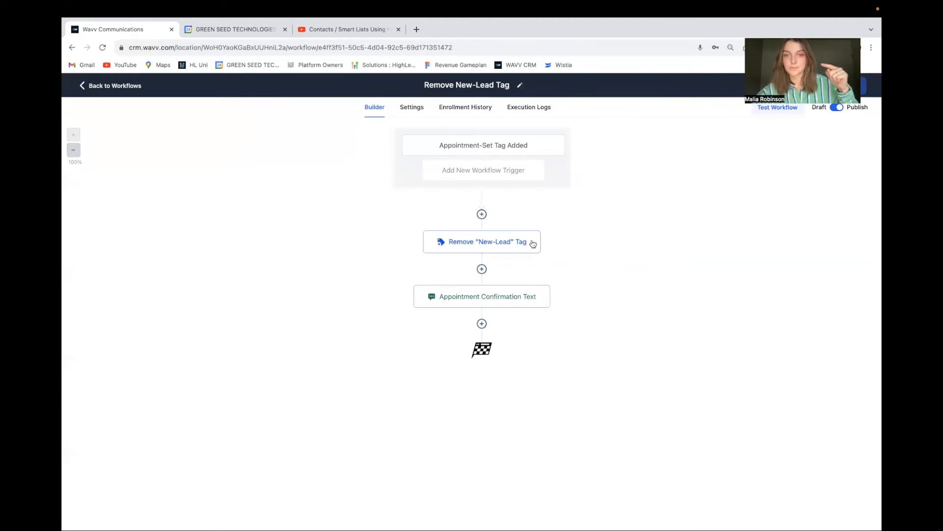
left_click(514, 243)
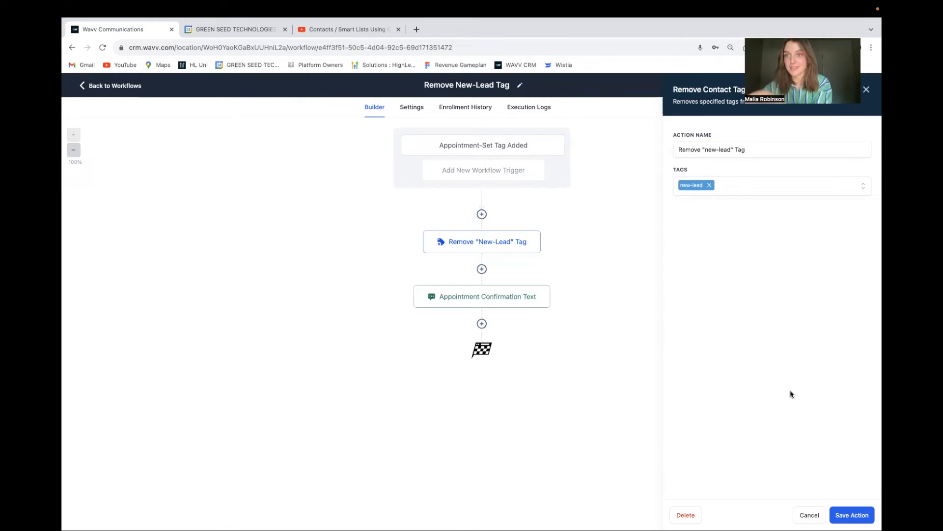
left_click(806, 514)
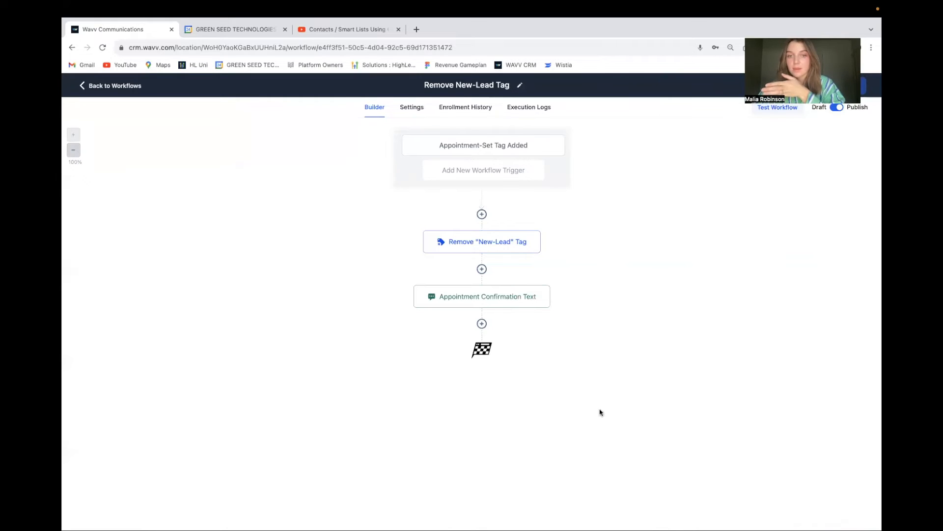
Reword the end of the Appointment Confirmation Text message to "We look forward to seeing you!", save the action and workflow, and return to the workflow list.
left_click(493, 298)
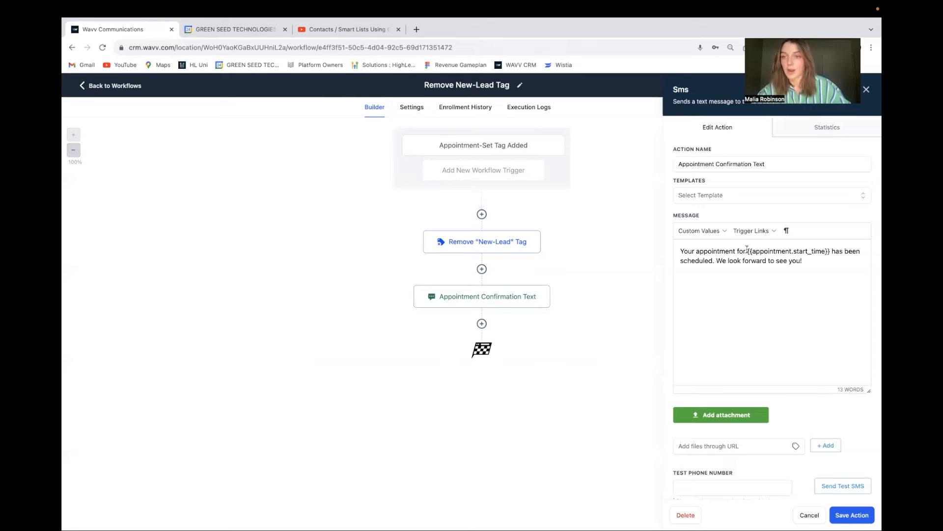
left_click(699, 231)
mouse_move(705, 279)
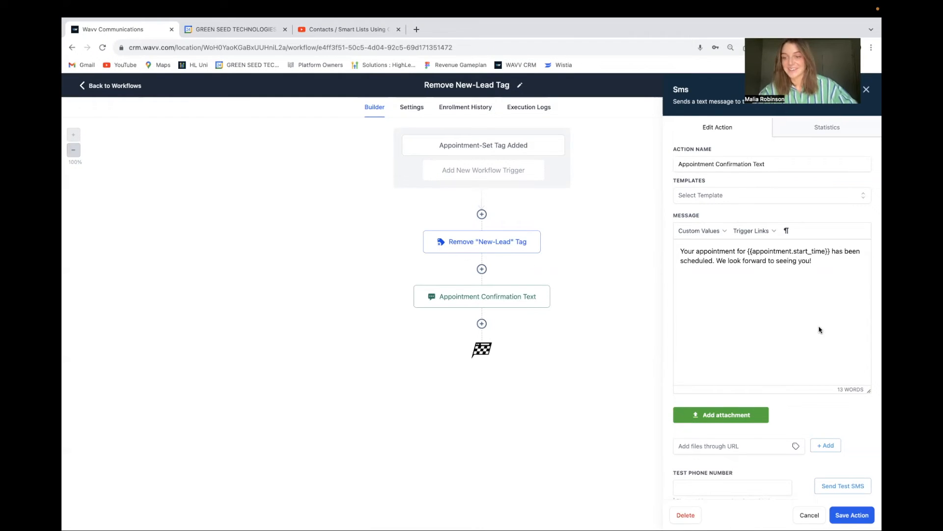
left_click(845, 514)
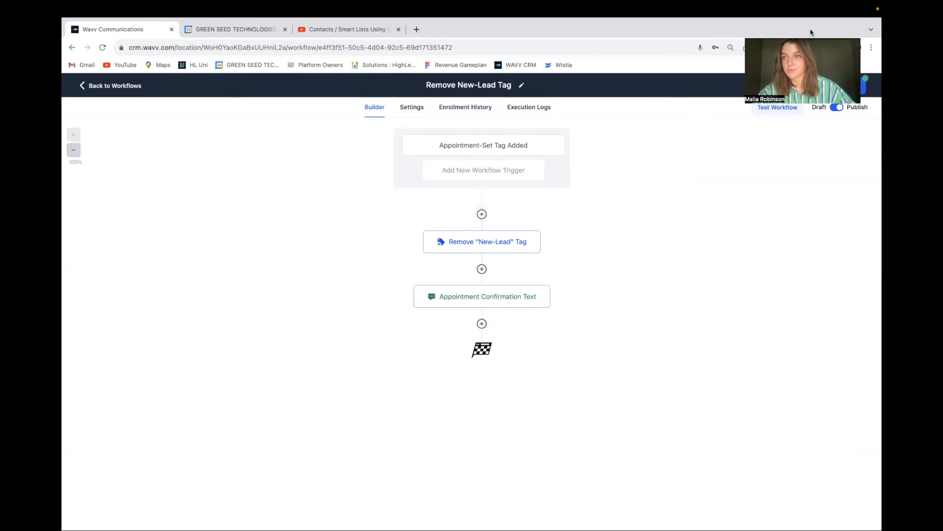
left_click(863, 86)
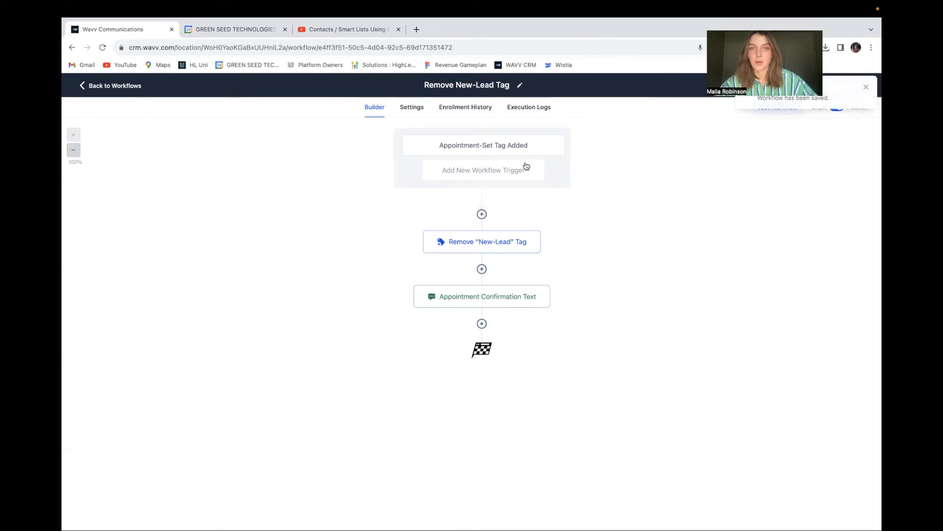
left_click(84, 89)
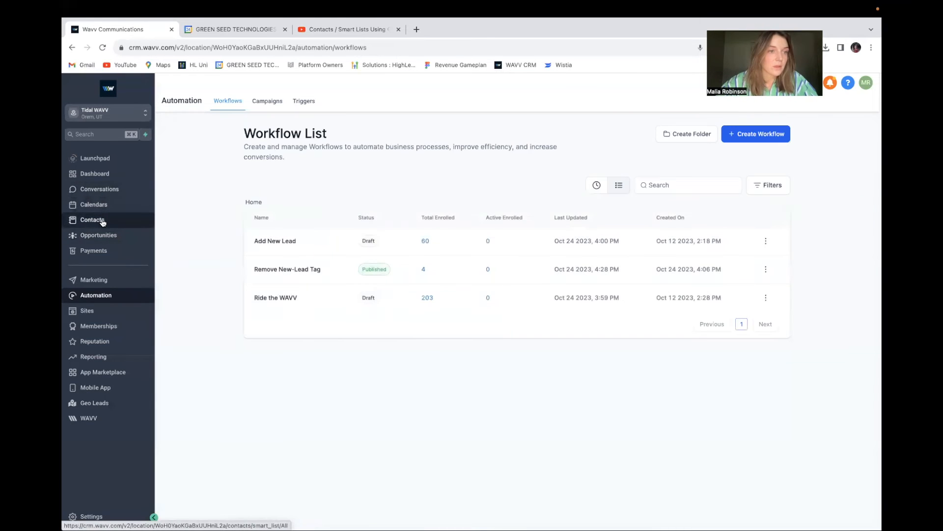
Select all contacts on the first page of the New Leads smart list and start a new dialing session using computer audio.
left_click(100, 219)
left_click(208, 129)
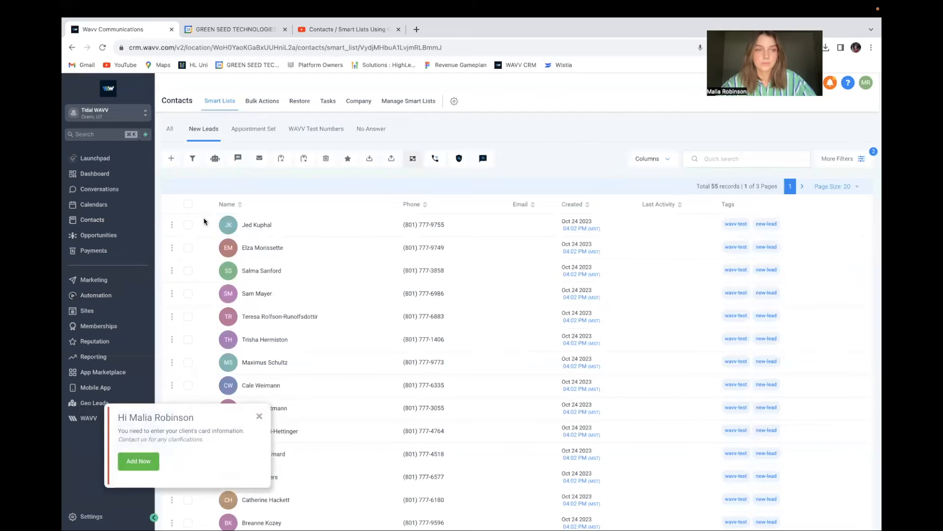
left_click(259, 417)
left_click(187, 204)
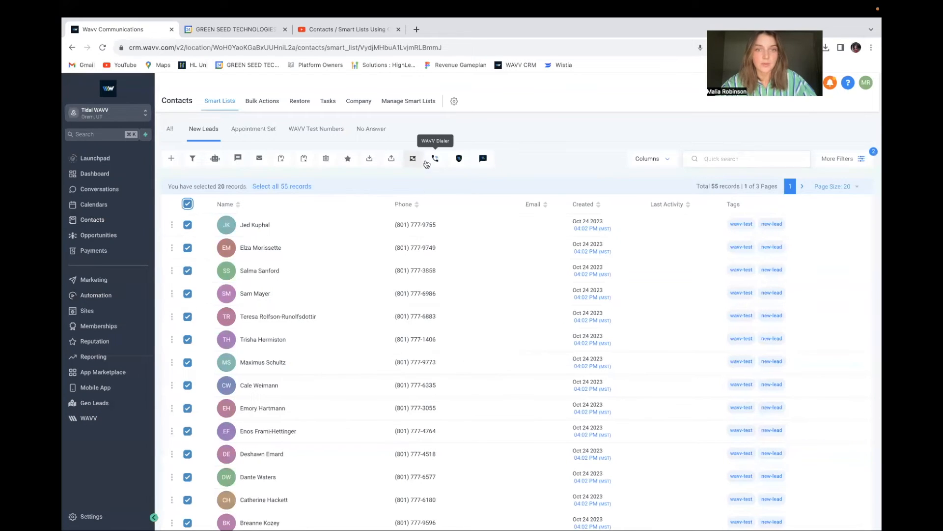
left_click(435, 160)
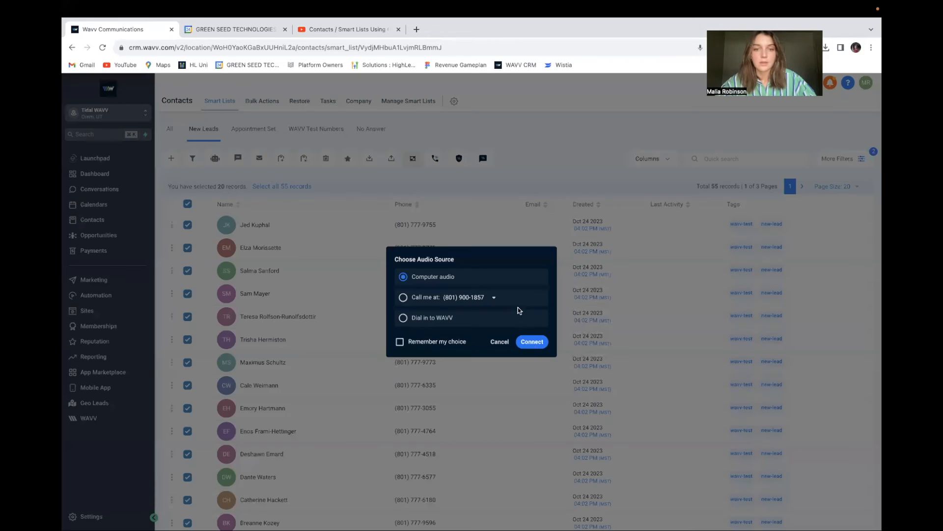
left_click(531, 343)
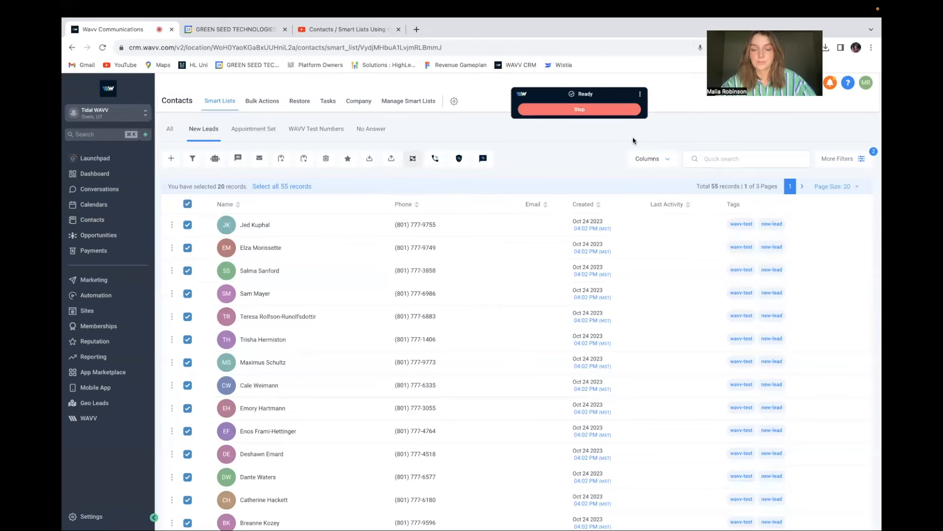
left_click(603, 114)
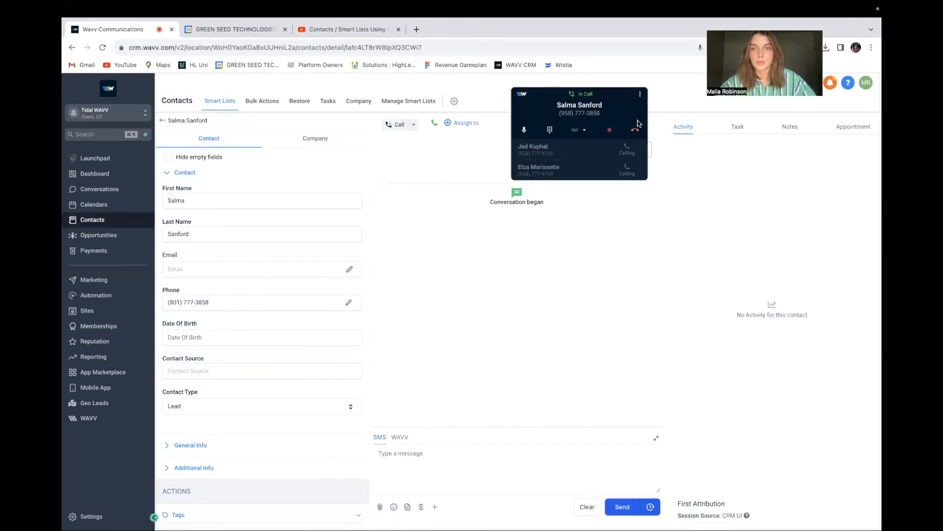
Show the connected contact's appointments, end the call and save it with the Appointment Set disposition and the note "nice guy!".
left_click(849, 127)
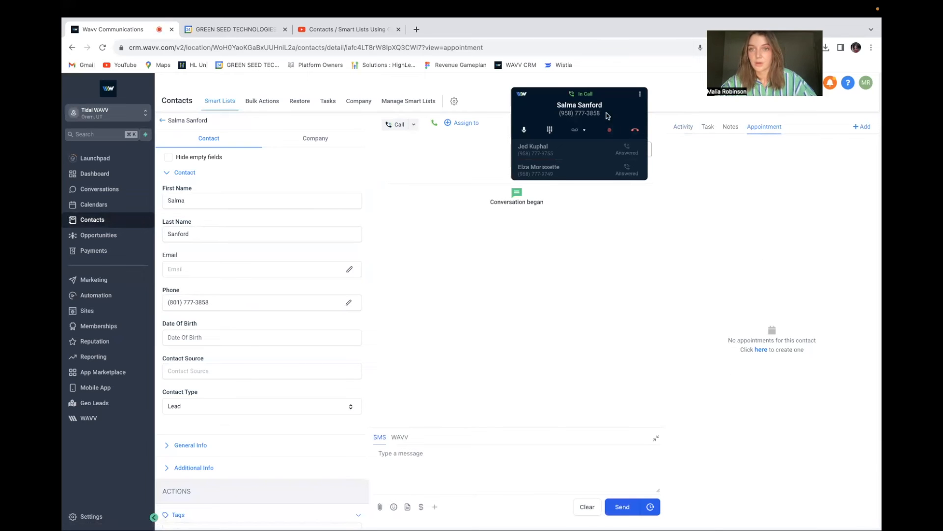
left_click(635, 131)
left_click(438, 283)
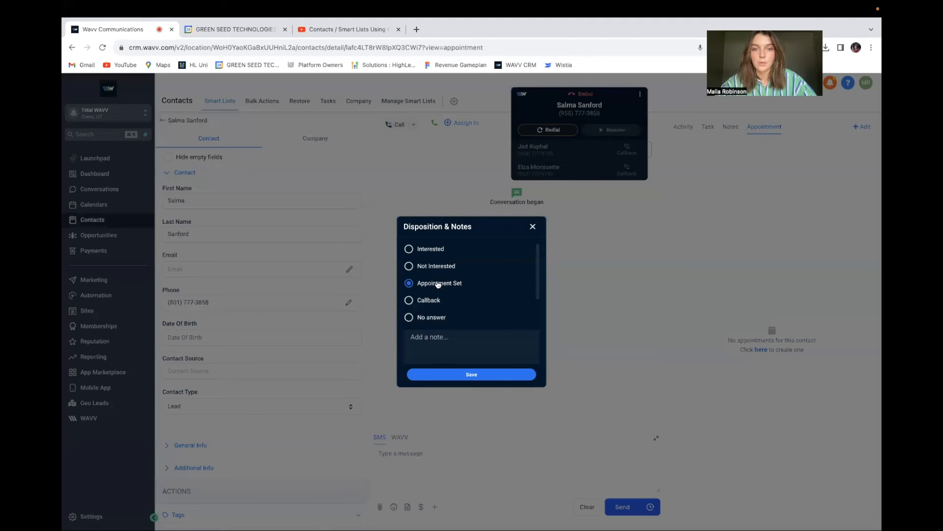
type("nice guy!")
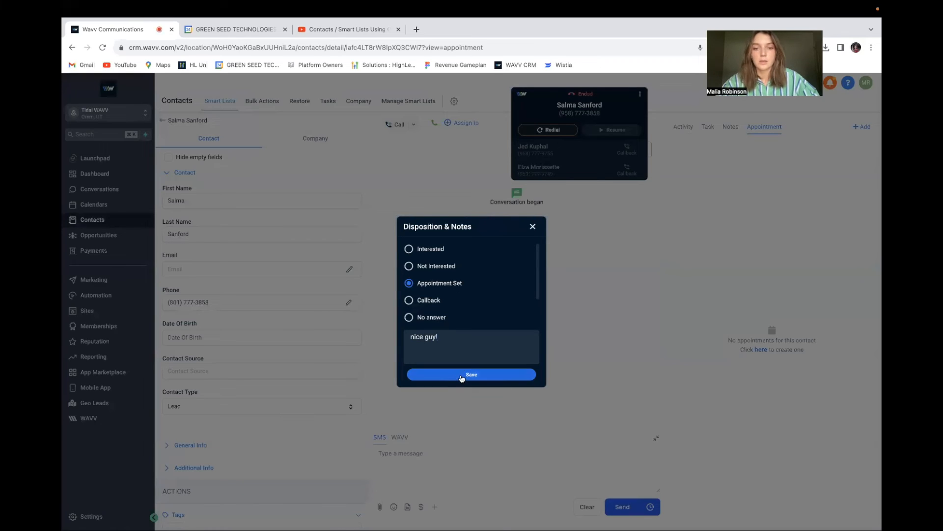
left_click(461, 375)
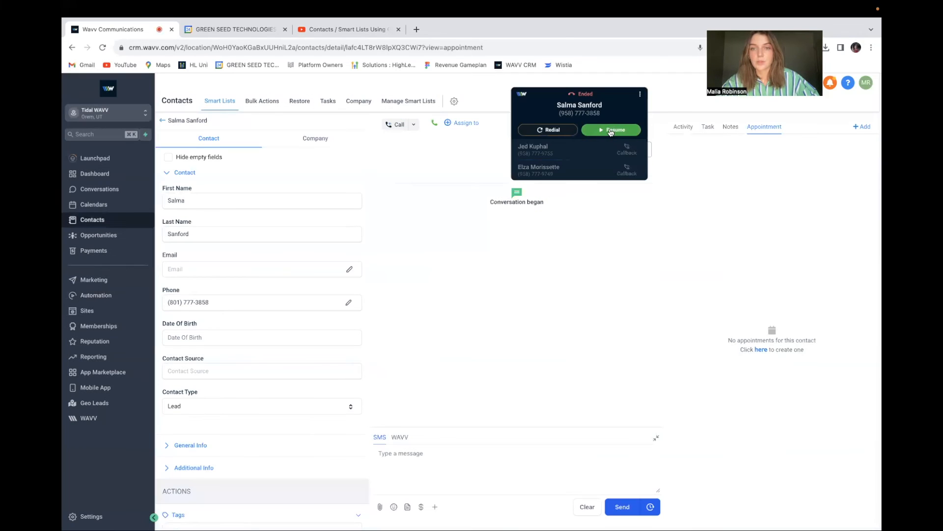
Resume the dialing session for two more calls, ending each one and saving it with the Appointment Set disposition.
left_click(611, 130)
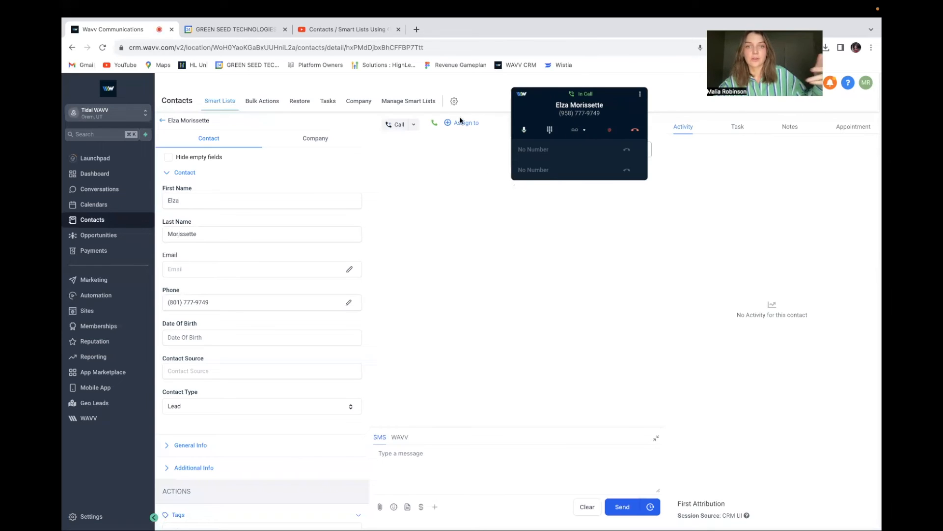
left_click(635, 131)
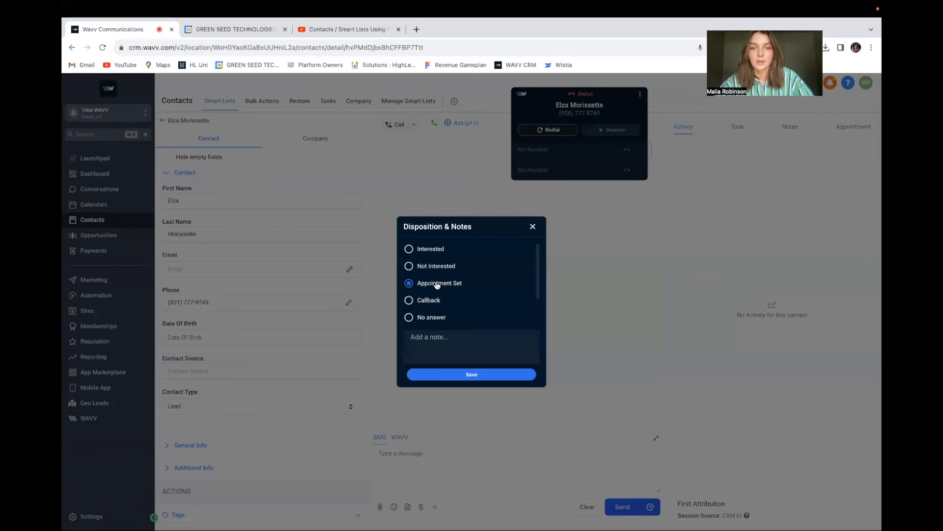
left_click(460, 376)
left_click(614, 131)
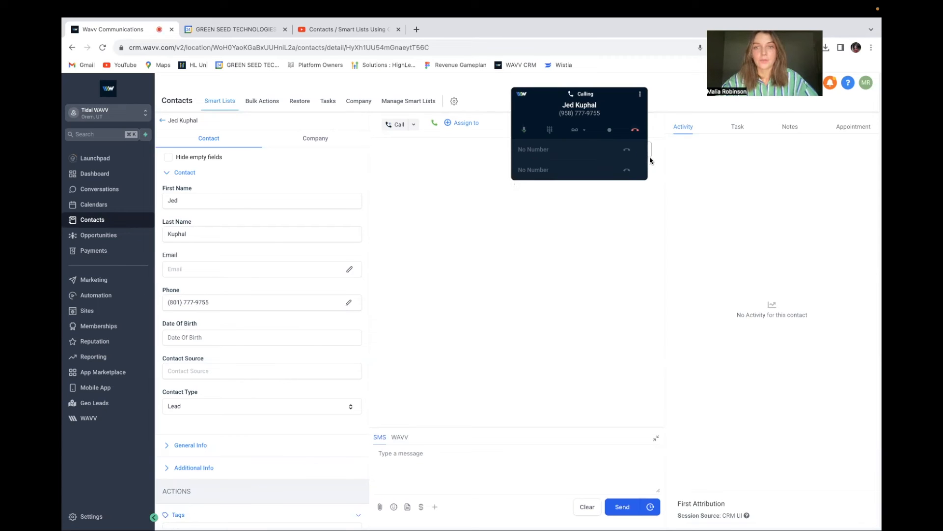
left_click(637, 133)
left_click(433, 283)
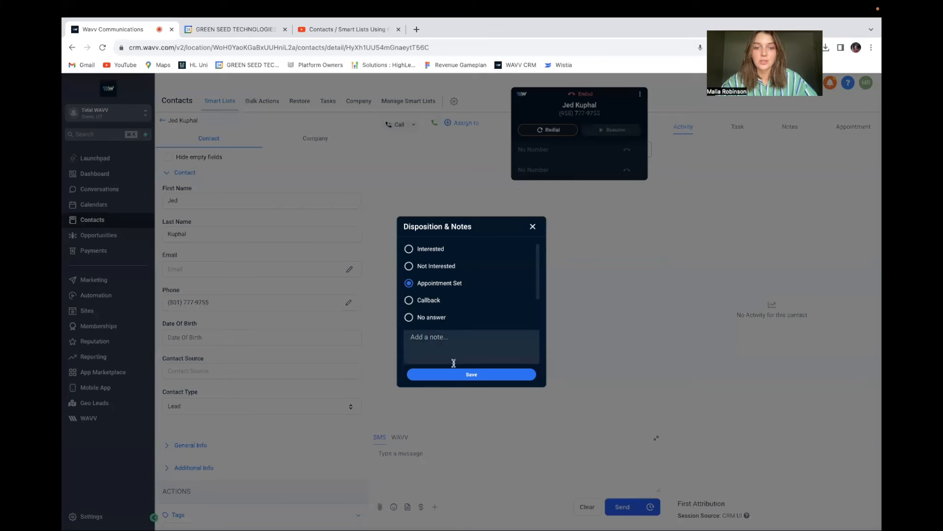
left_click(459, 377)
Resume dialing for one more call, end it, save it as Appointment Set and close the dialer.
left_click(619, 134)
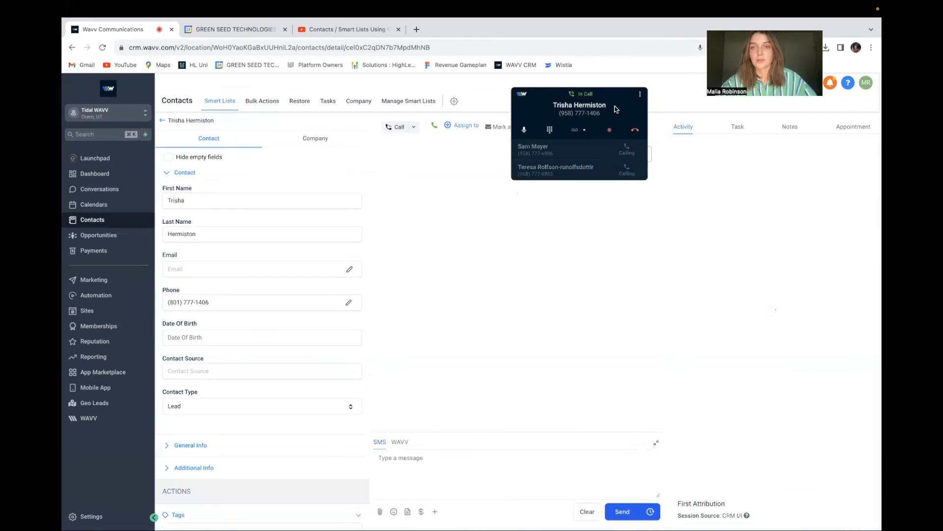
left_click(635, 131)
left_click(469, 374)
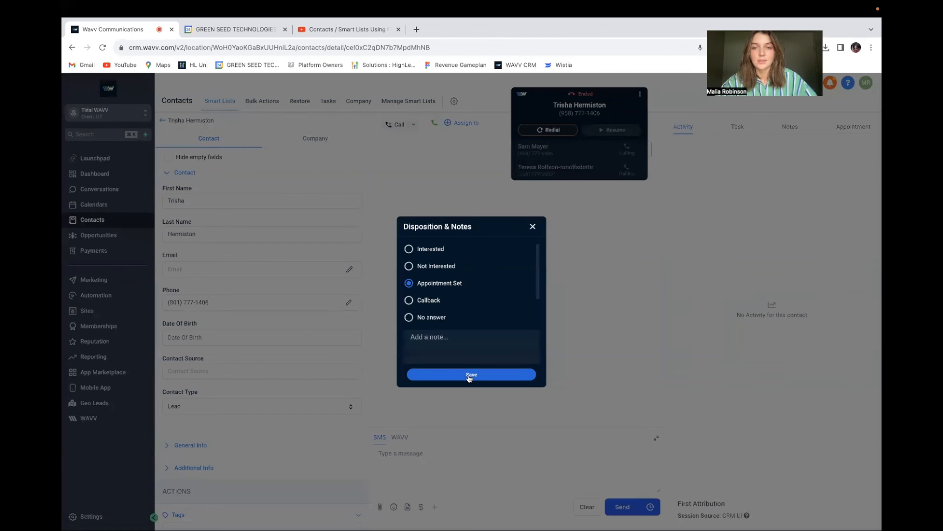
left_click(640, 95)
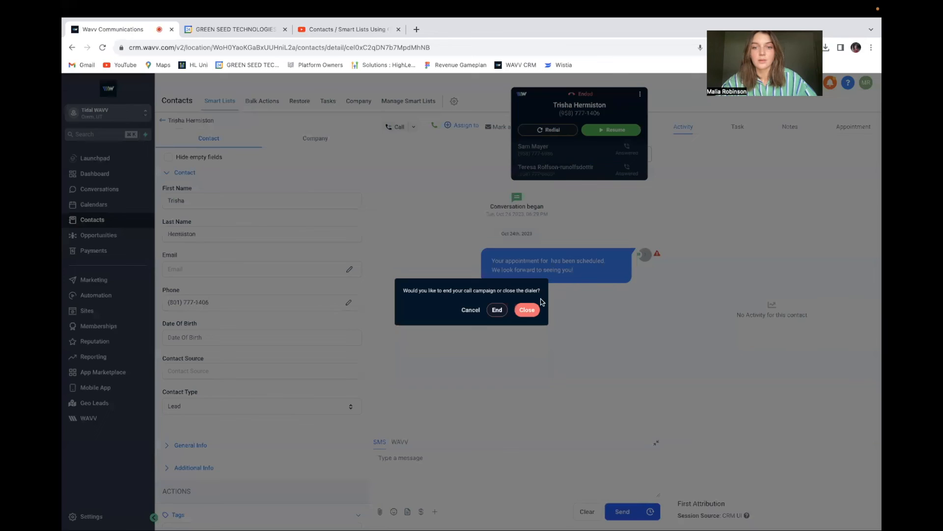
left_click(528, 313)
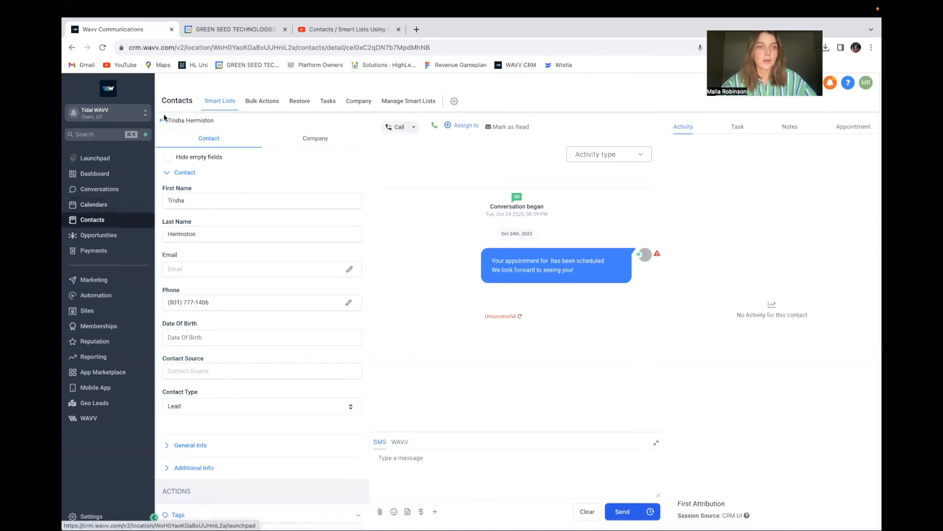
Return to the contacts and compare the New Leads and Appointment Set smart lists, checking the contacts and tags in each.
left_click(109, 206)
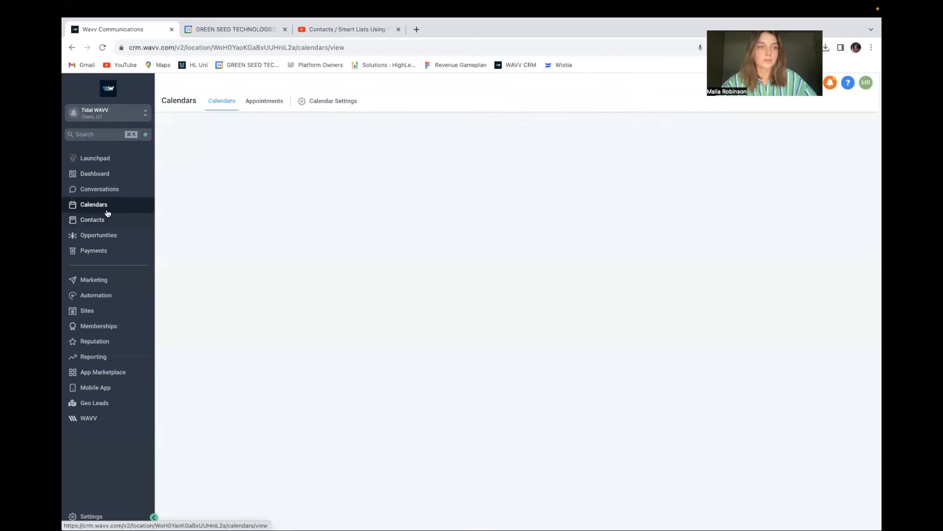
left_click(104, 221)
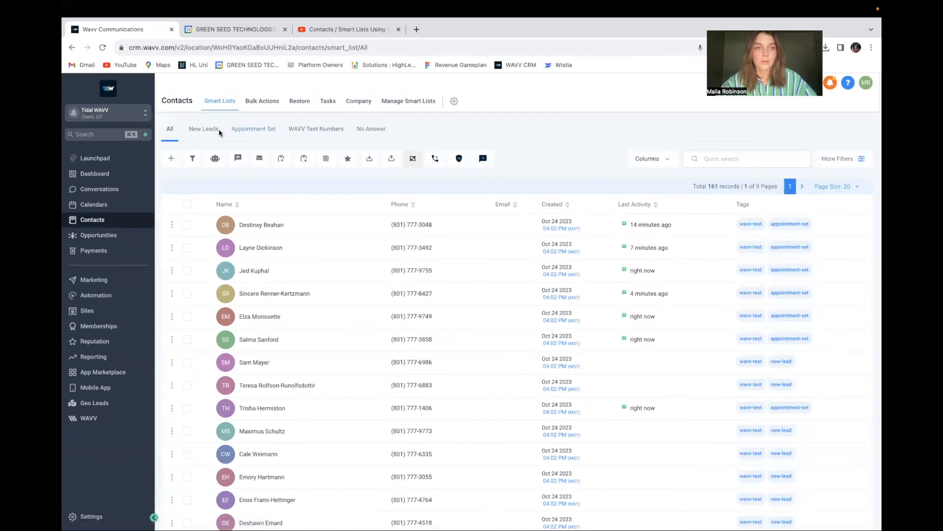
left_click(204, 129)
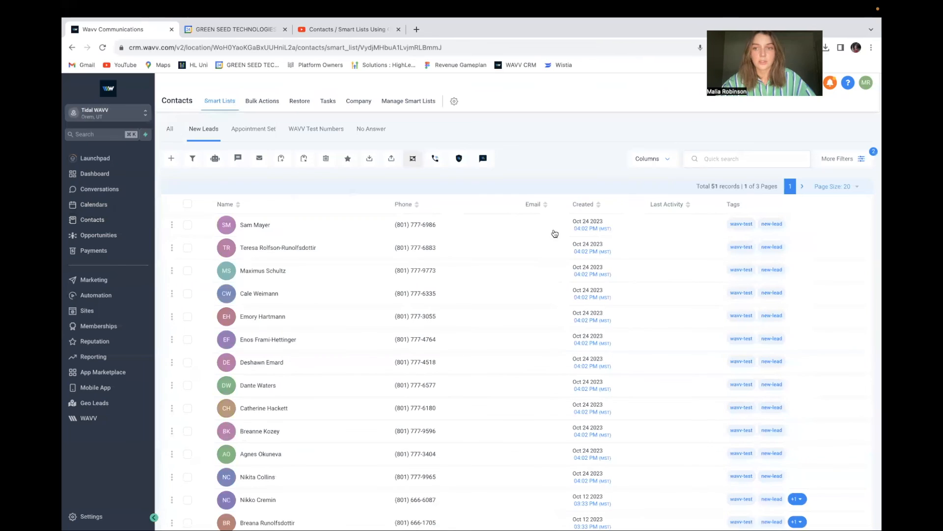
left_click(250, 131)
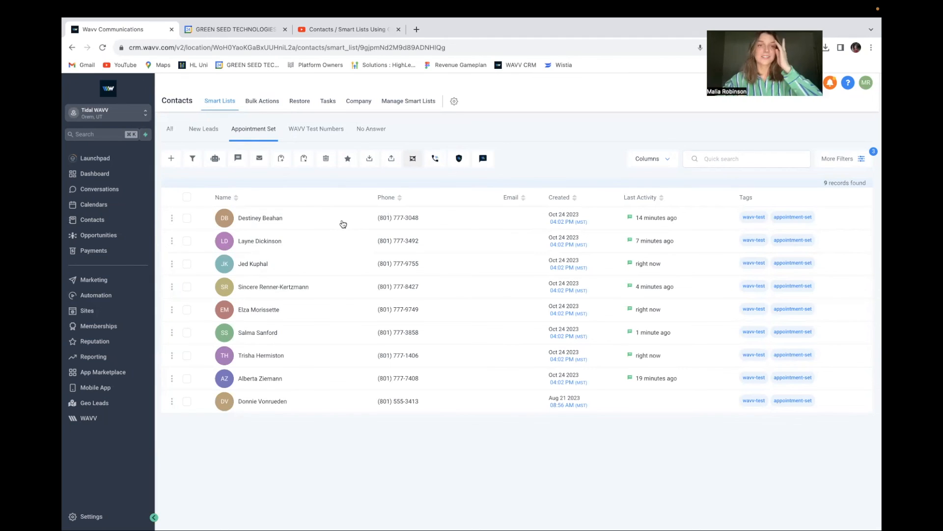
left_click(202, 128)
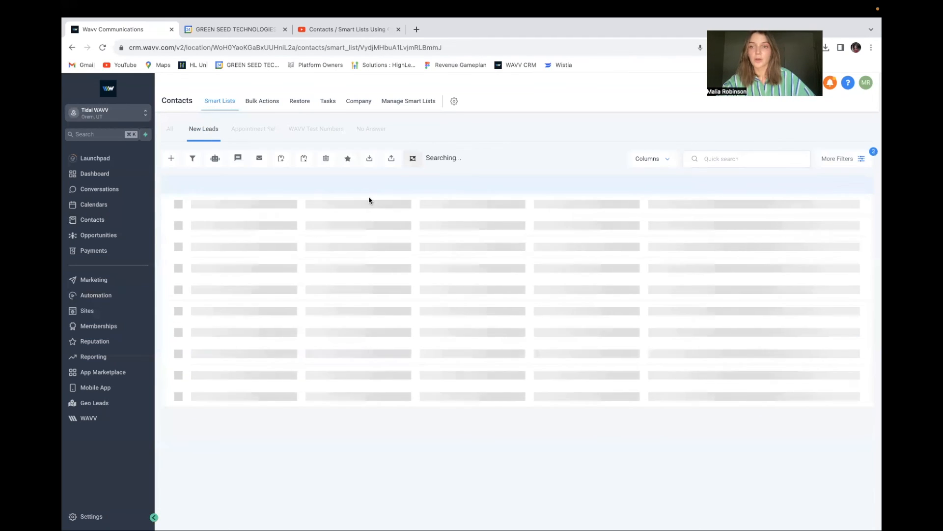
left_click(272, 130)
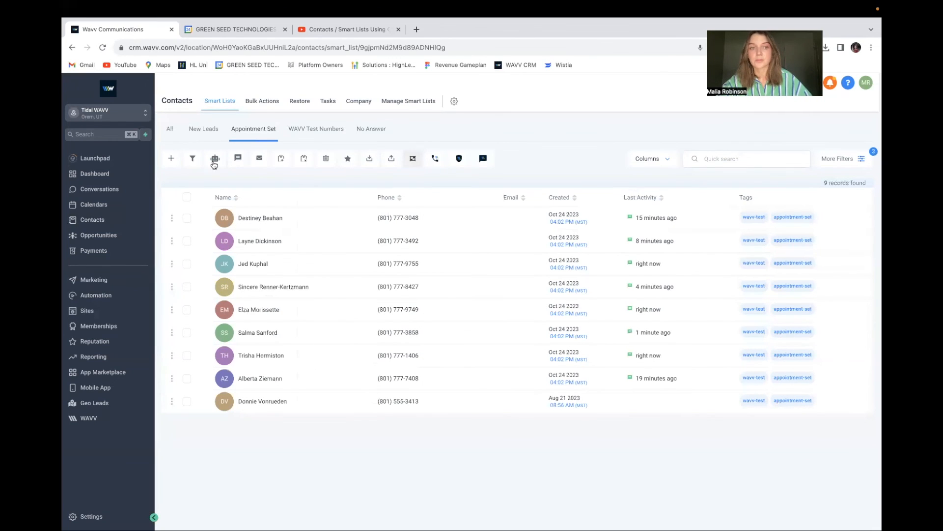
left_click(204, 129)
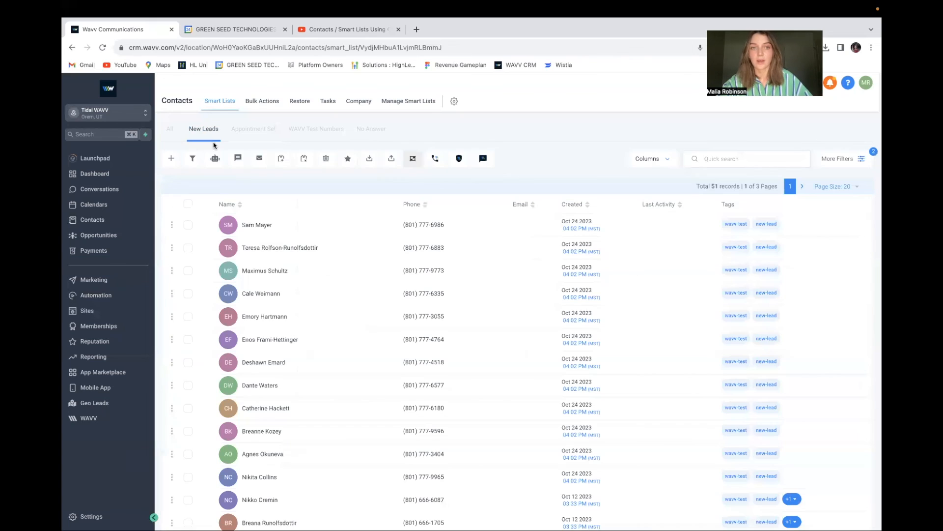